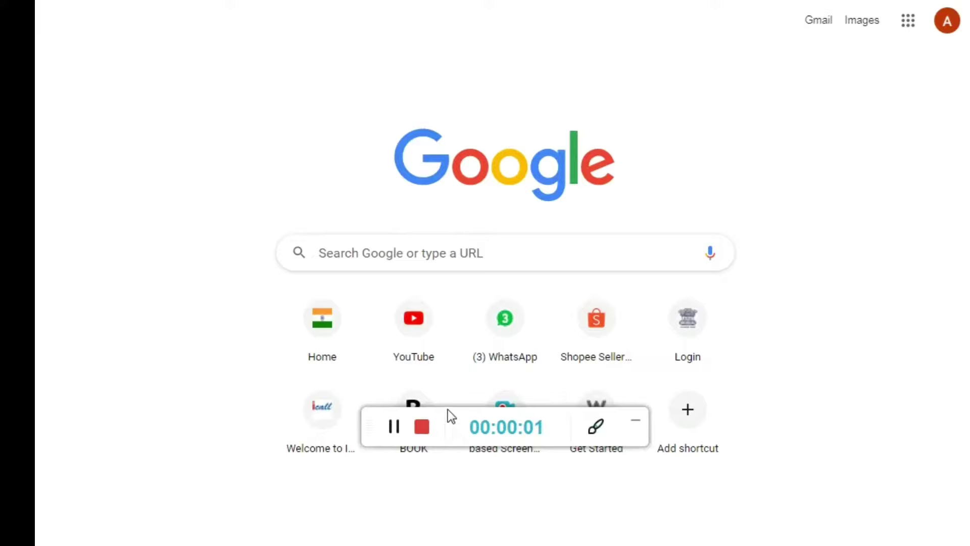
# - Search Google for 'hsrp punjab' by accepting the autocomplete suggestion after typing 'hs'
pyautogui.moveTo(448, 409); pyautogui.dragTo(455, 545)
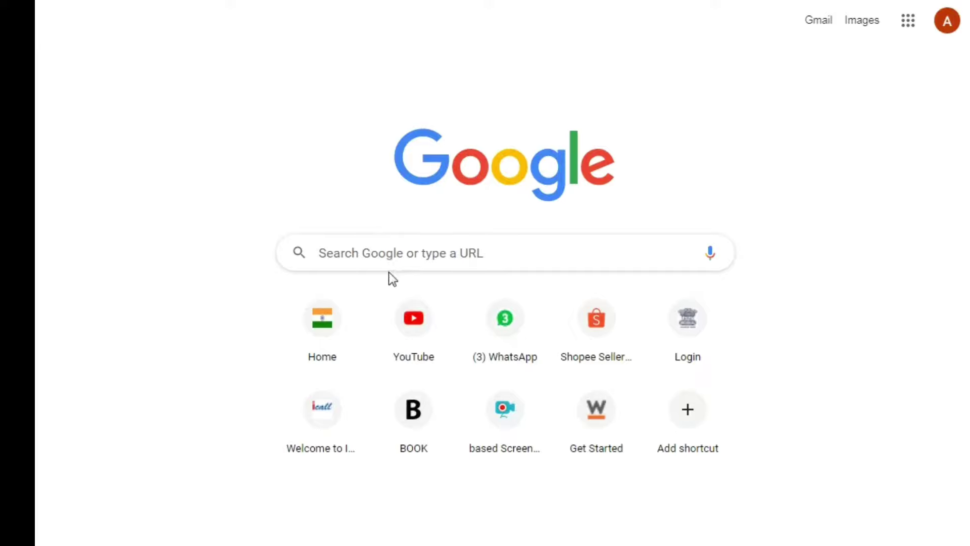
pyautogui.click(407, 252)
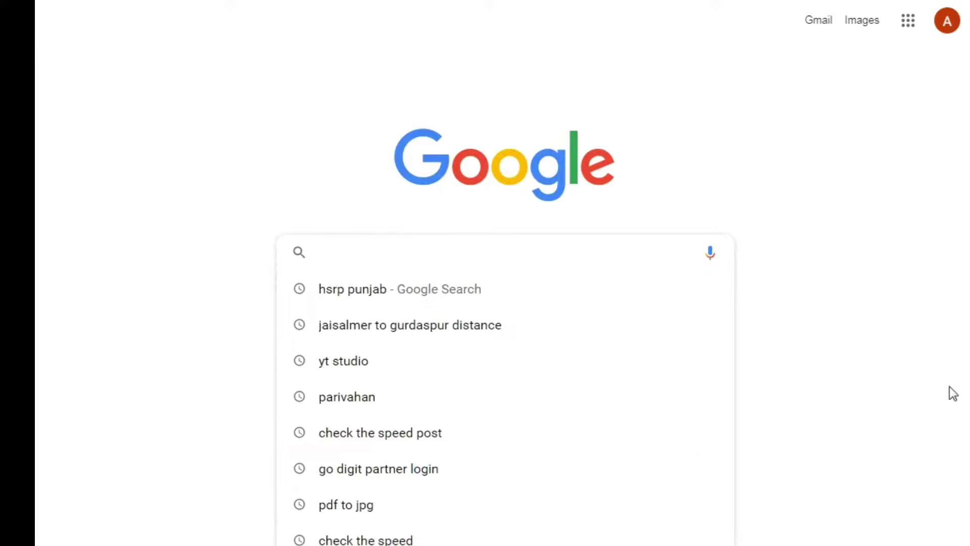
pyautogui.write('hsrp punjab')
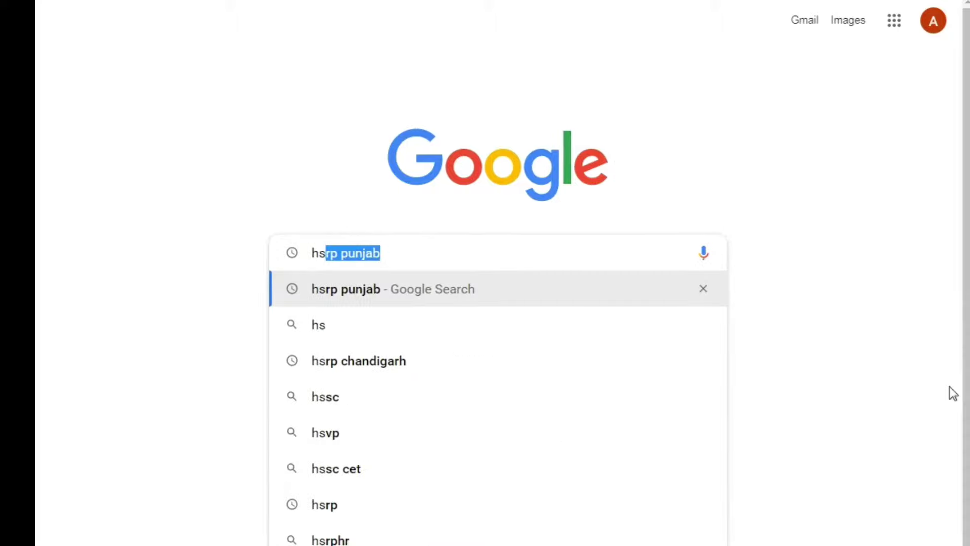
pyautogui.click(536, 300)
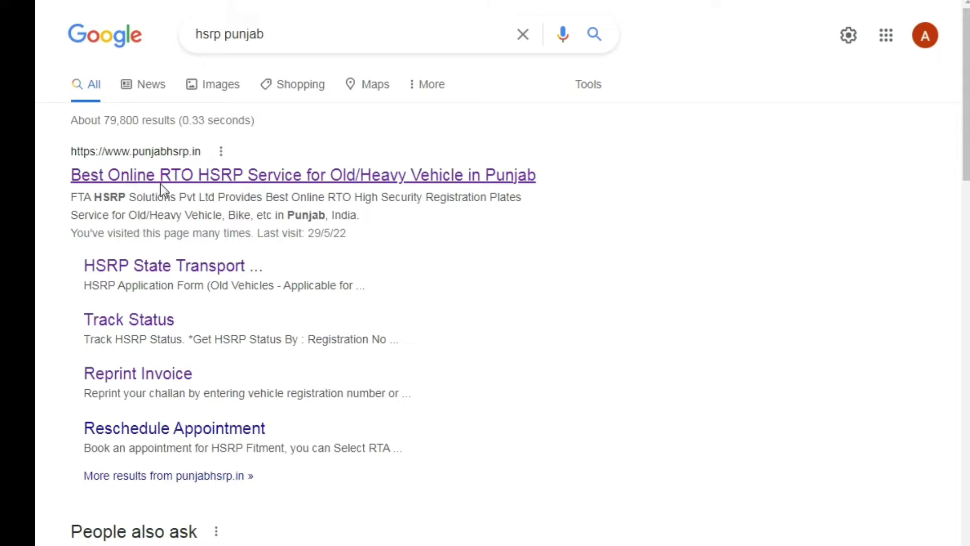
# - Open punjabhsrp.in, dismiss the customer advisory, and go to Apply HSRP Online (Old Vehicles)
pyautogui.click(159, 182)
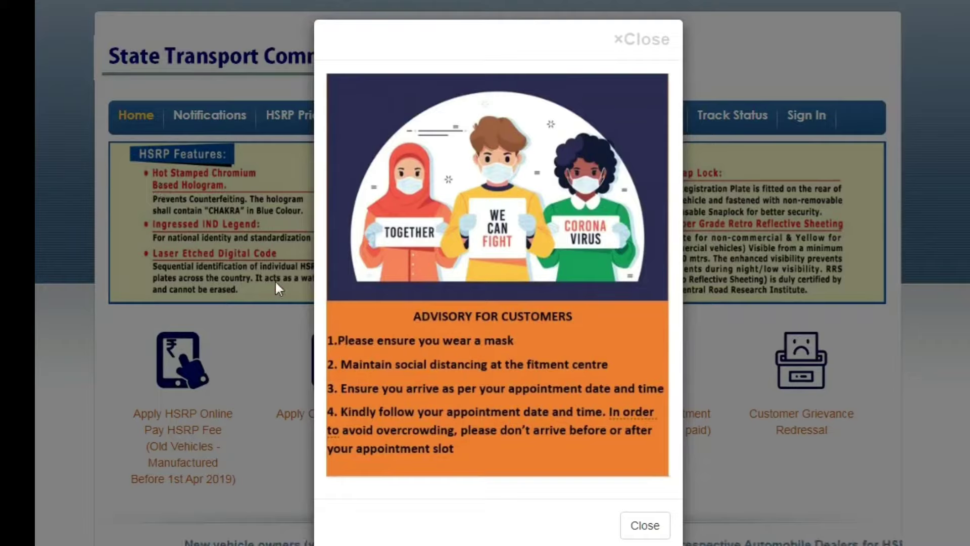
pyautogui.click(645, 525)
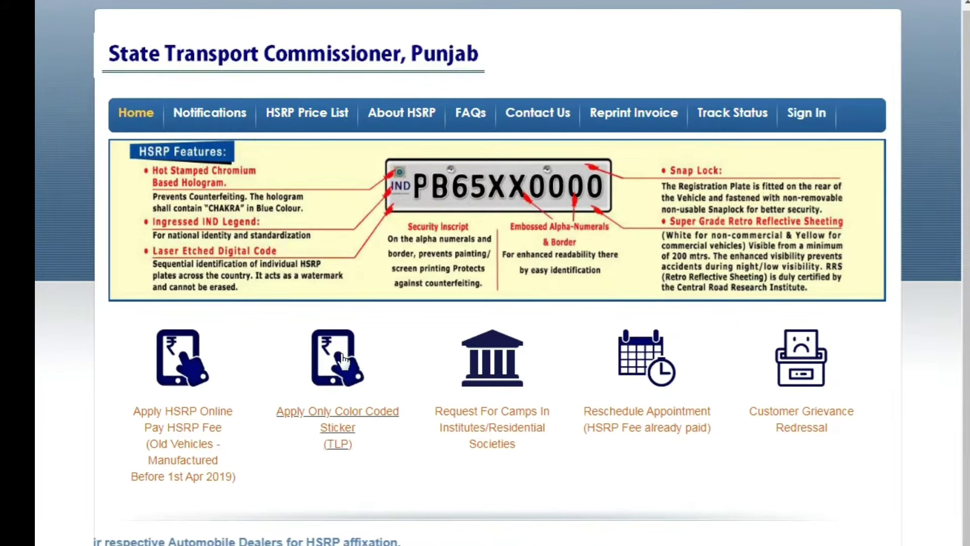
pyautogui.click(151, 444)
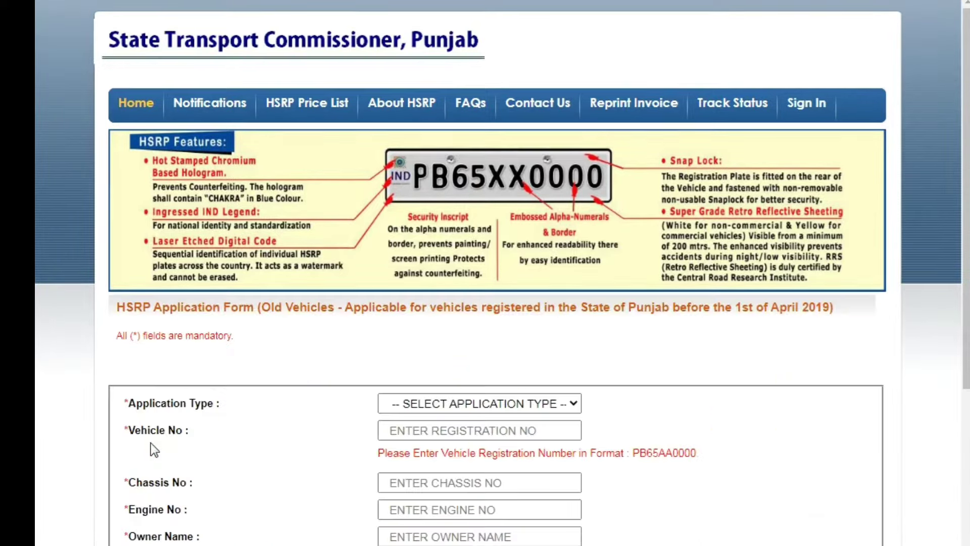
# - Choose the application type and replace the vehicle number with the vehicle's number
pyautogui.scroll(-6, 528, 368)
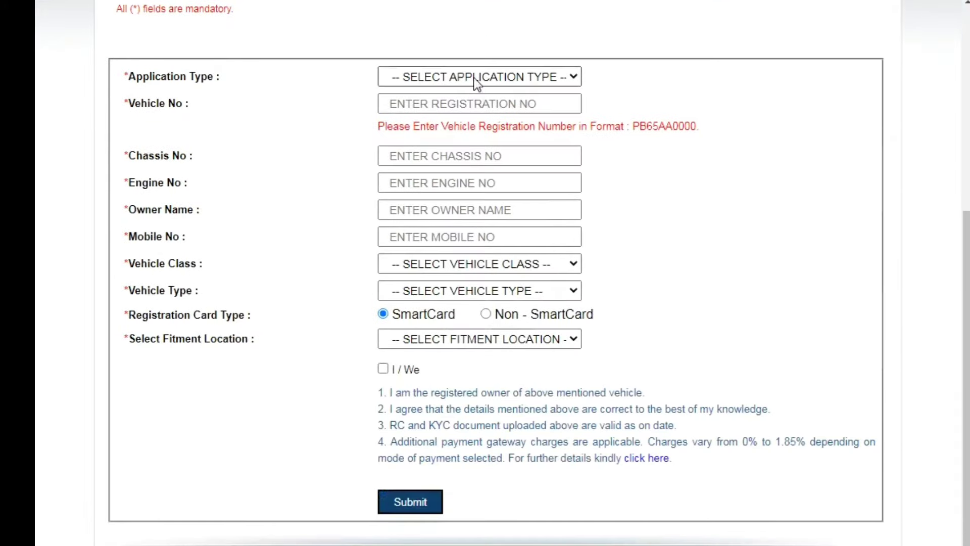
pyautogui.click(475, 79)
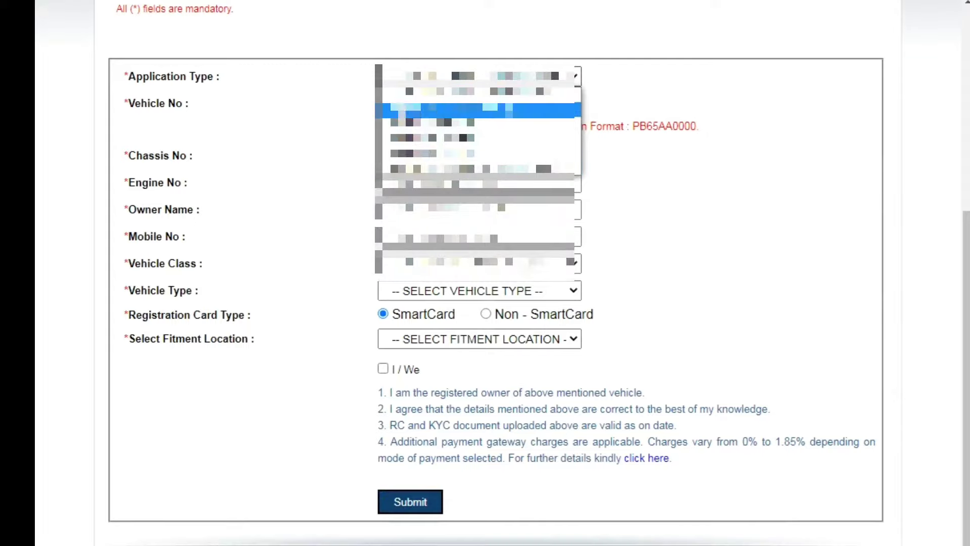
pyautogui.click(477, 110)
pyautogui.click(500, 103)
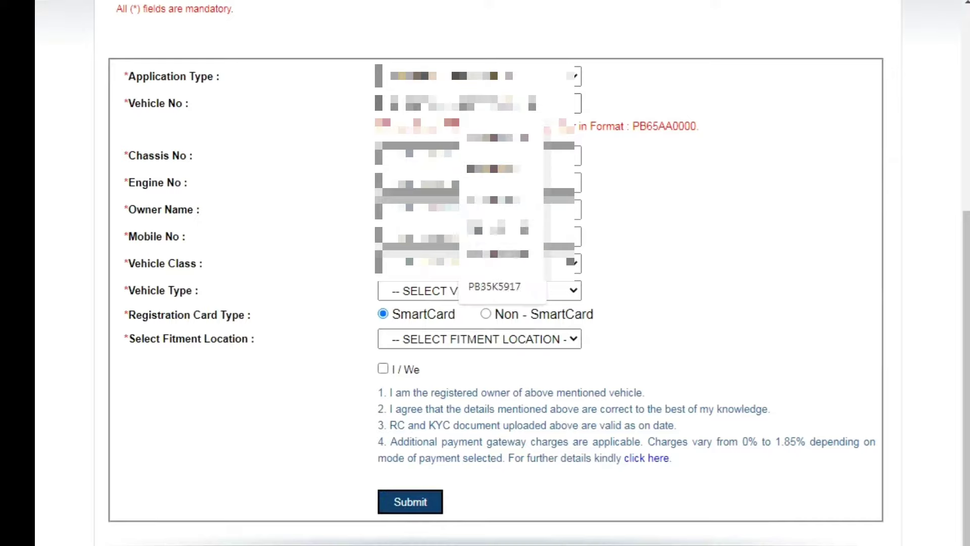
pyautogui.hotkey('ctrl', 'a')
pyautogui.press('BackSpace')
pyautogui.write('65')
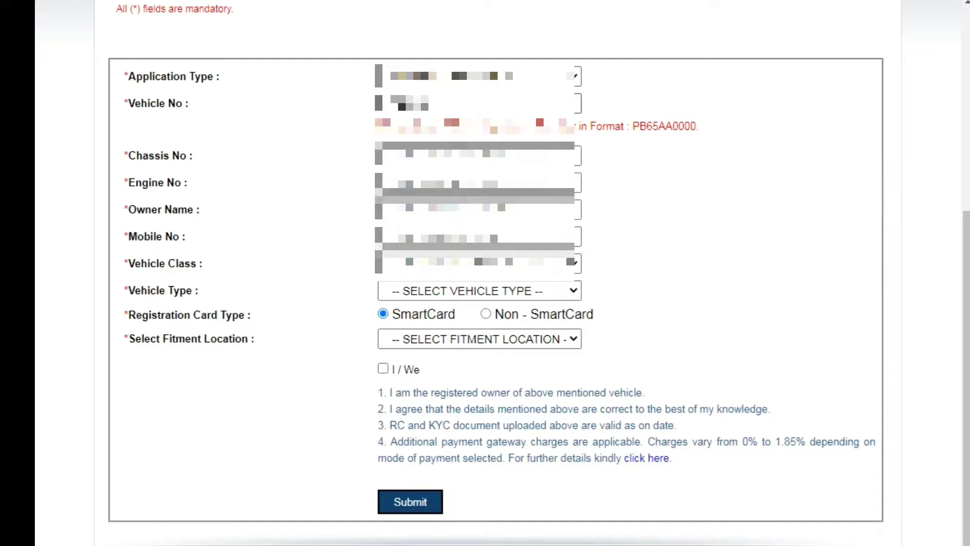
pyautogui.write('AA0')
# - Enter chassis number 1 and engine number 123
pyautogui.click(475, 155)
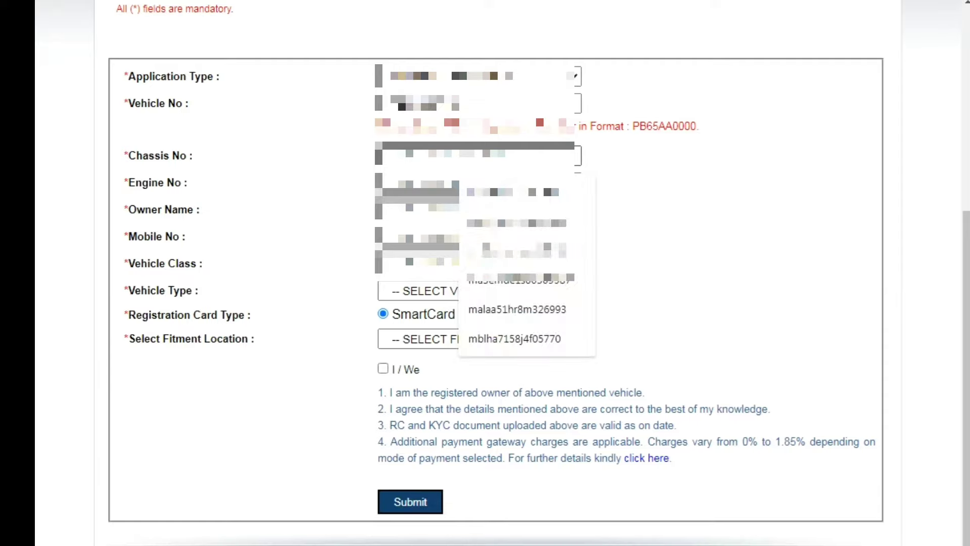
pyautogui.press('Escape')
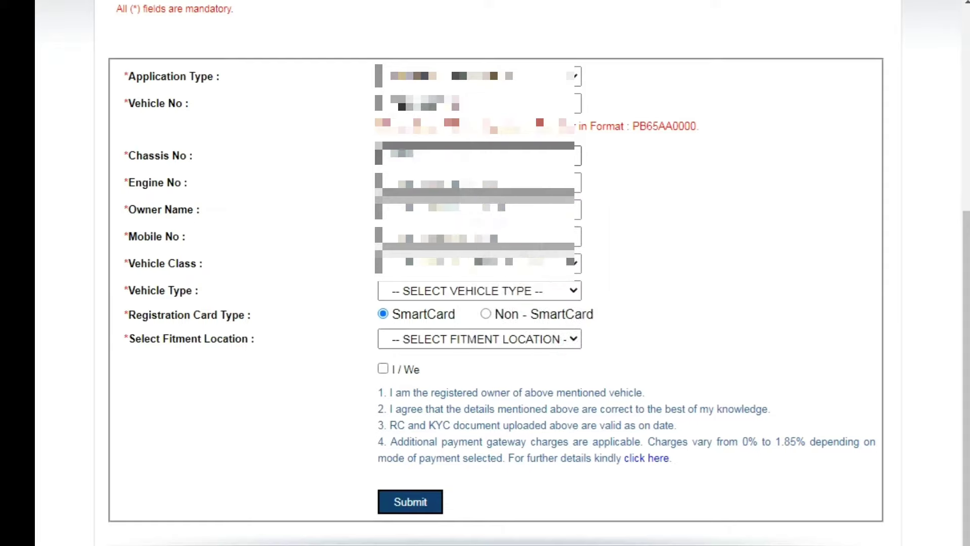
pyautogui.write('1')
pyautogui.click(464, 182)
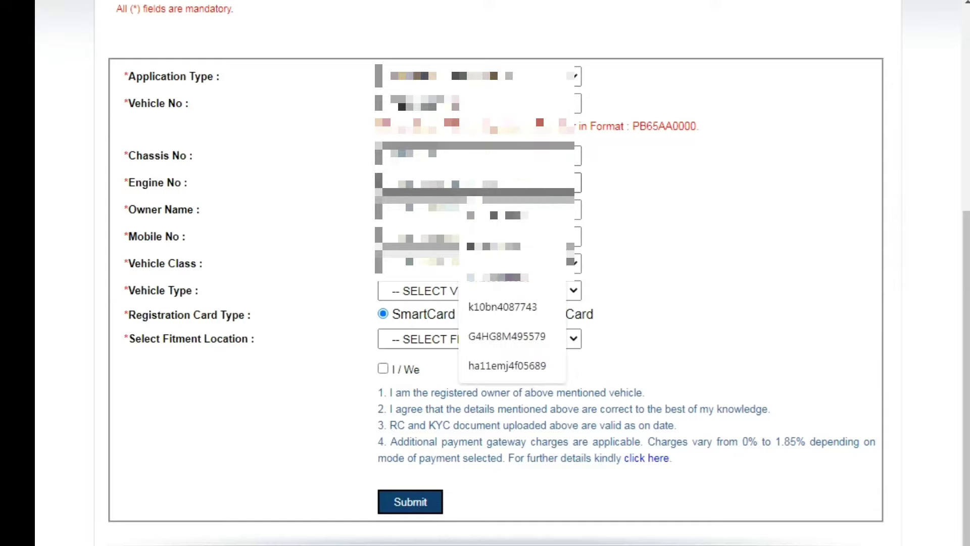
pyautogui.write('1')
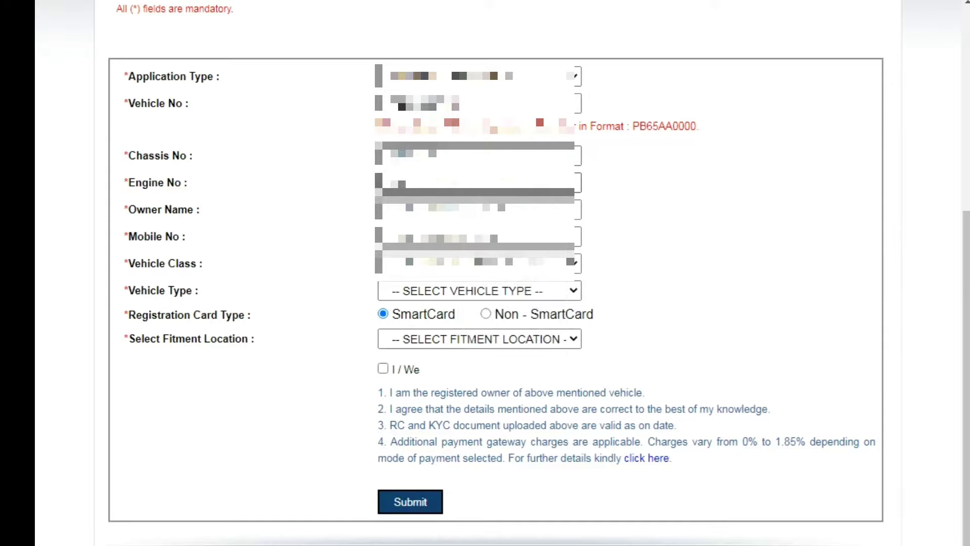
pyautogui.write('23')
# - Fill in the owner's name and mobile number, then show the vehicle class choices
pyautogui.click(475, 209)
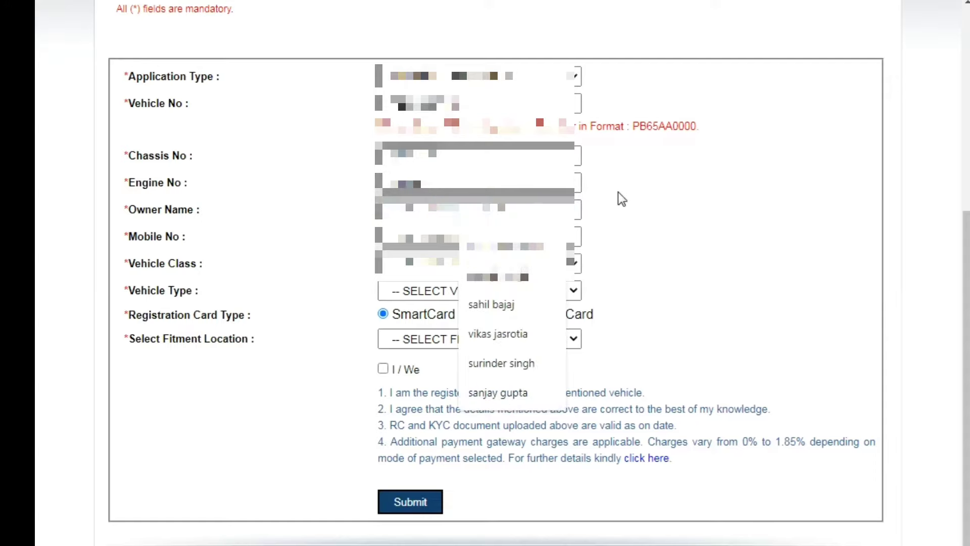
pyautogui.press('Escape')
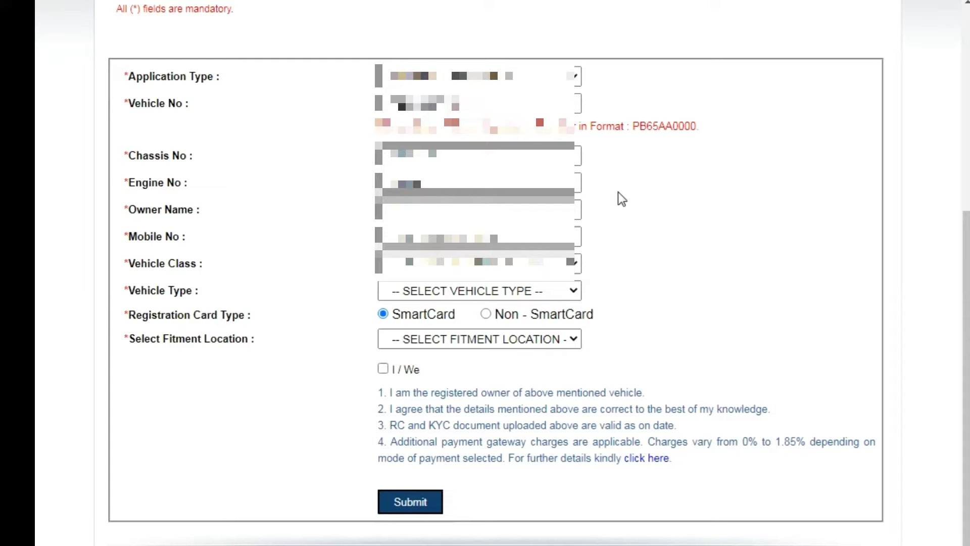
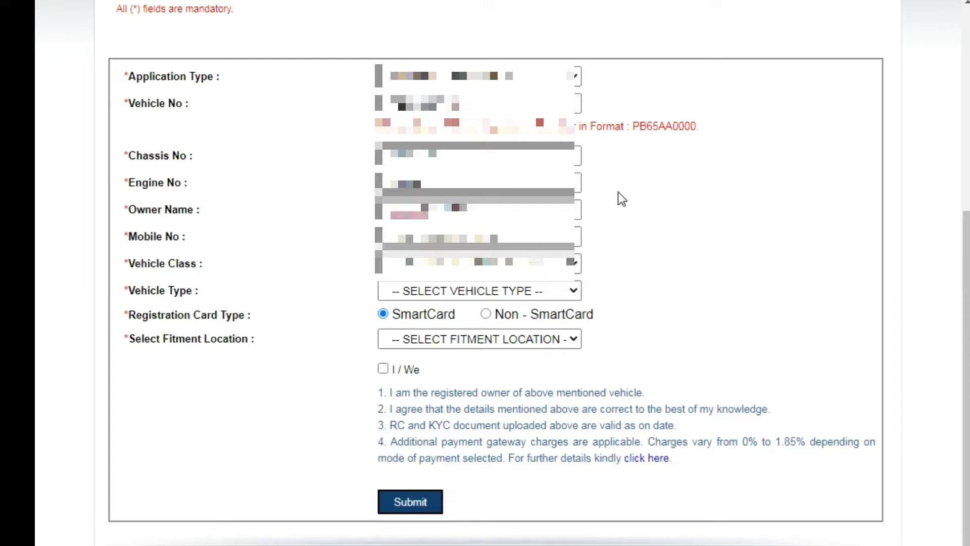
pyautogui.press('Tab')
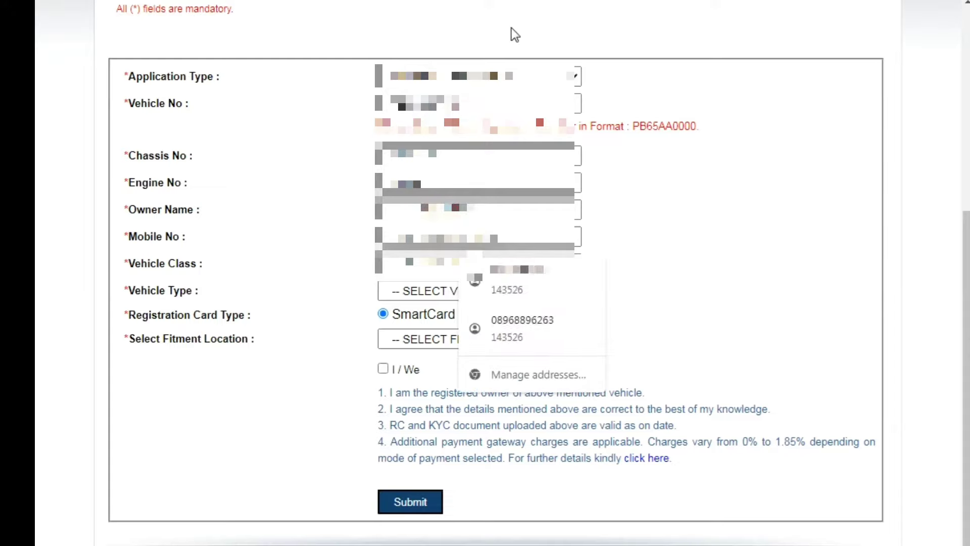
pyautogui.write('98765432100')
pyautogui.press('Tab')
pyautogui.hotkey('alt', 'Down')
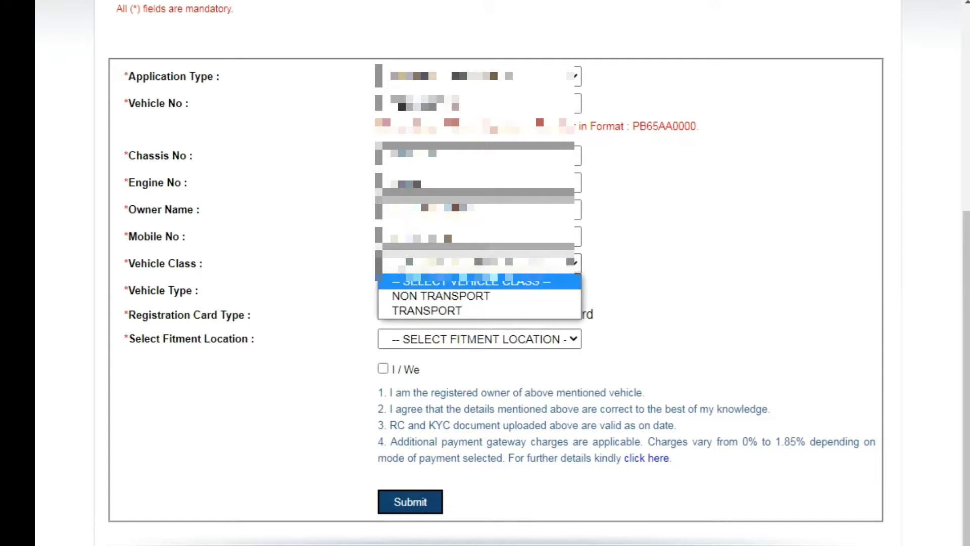
# - Set the vehicle class to NON TRANSPORT
pyautogui.click(427, 303)
pyautogui.click(432, 289)
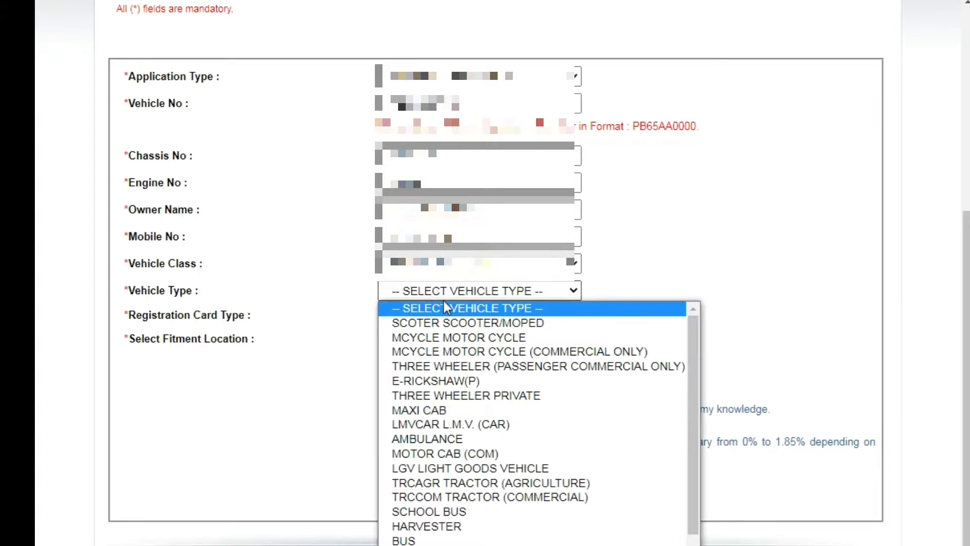
pyautogui.scroll(-2, 489, 346)
pyautogui.scroll(-1, 583, 294)
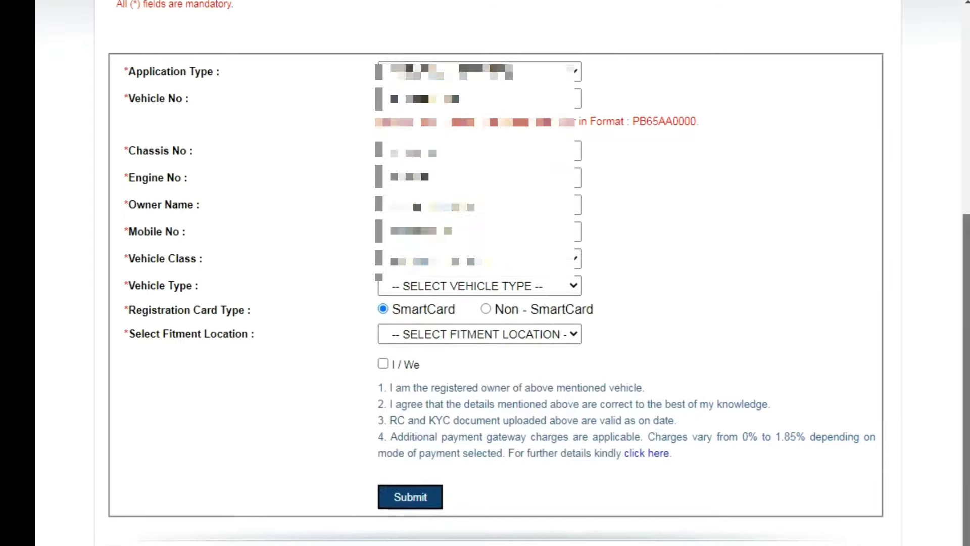
pyautogui.click(565, 256)
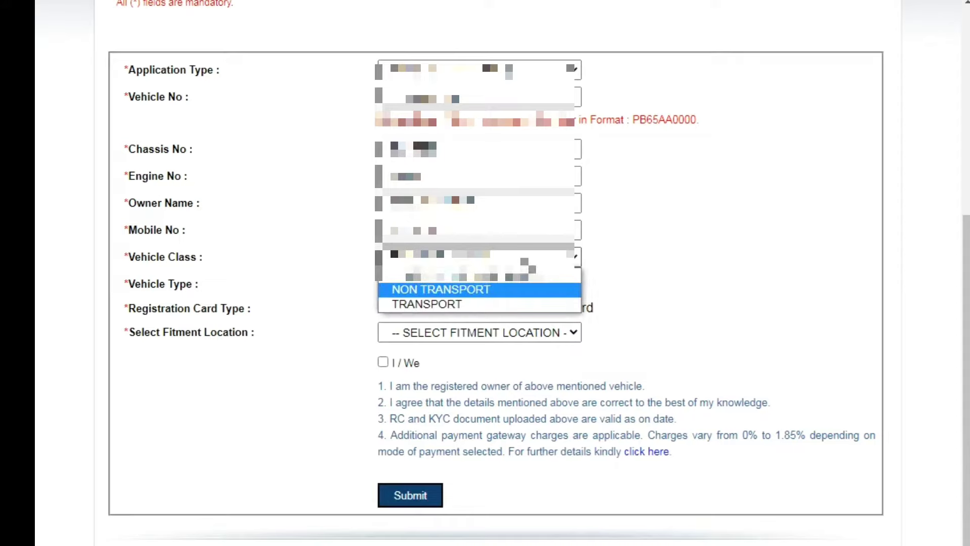
pyautogui.click(556, 287)
# - Set the vehicle type to MCYCLE MOTOR CYCLE
pyautogui.click(580, 283)
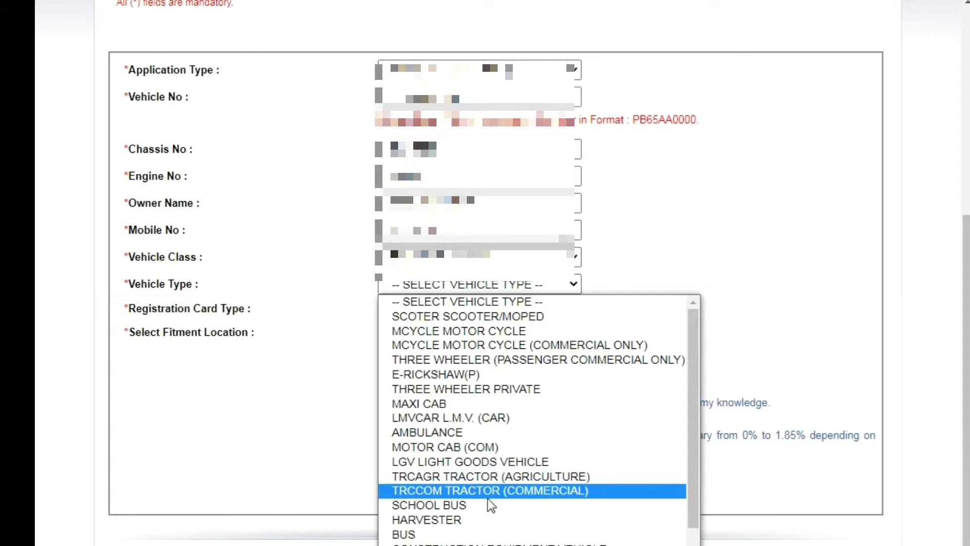
pyautogui.scroll(-2, 589, 494)
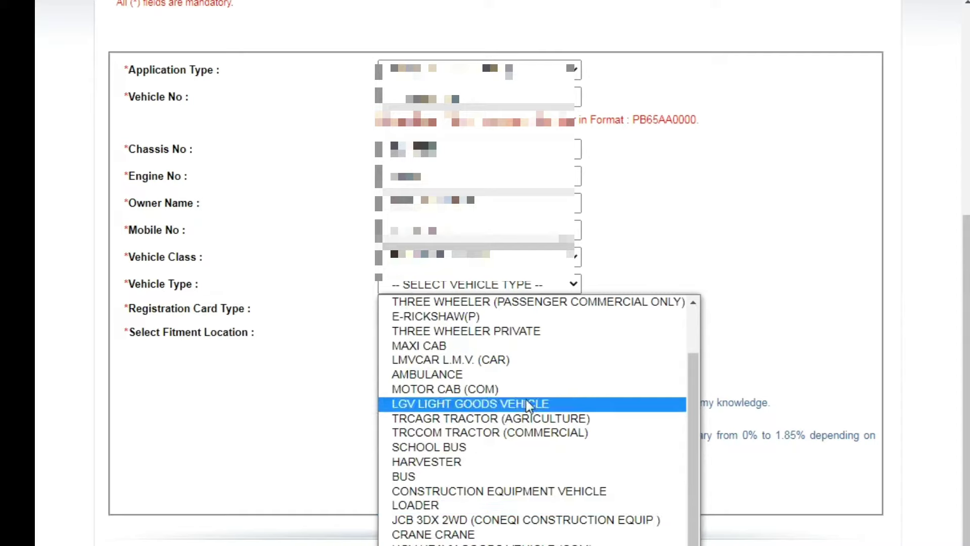
pyautogui.press('Escape')
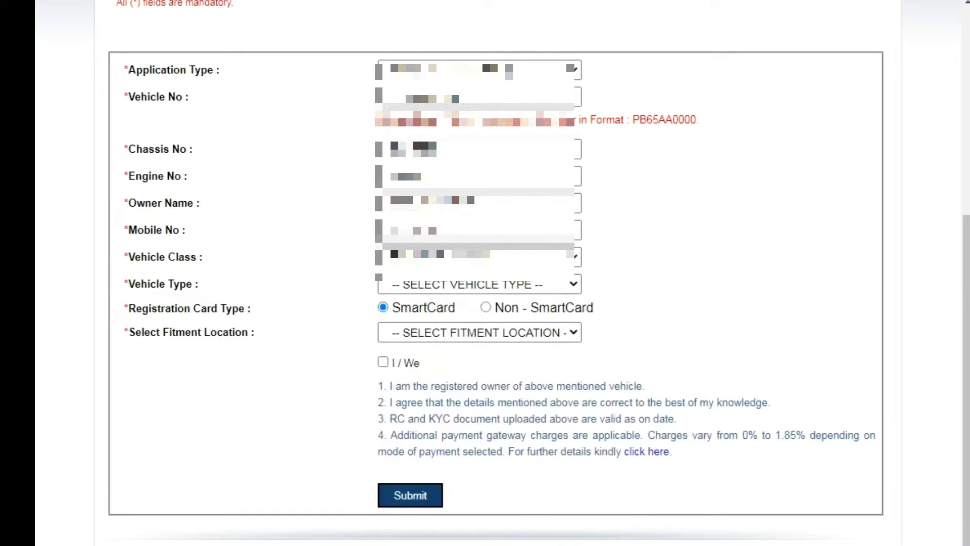
pyautogui.click(460, 289)
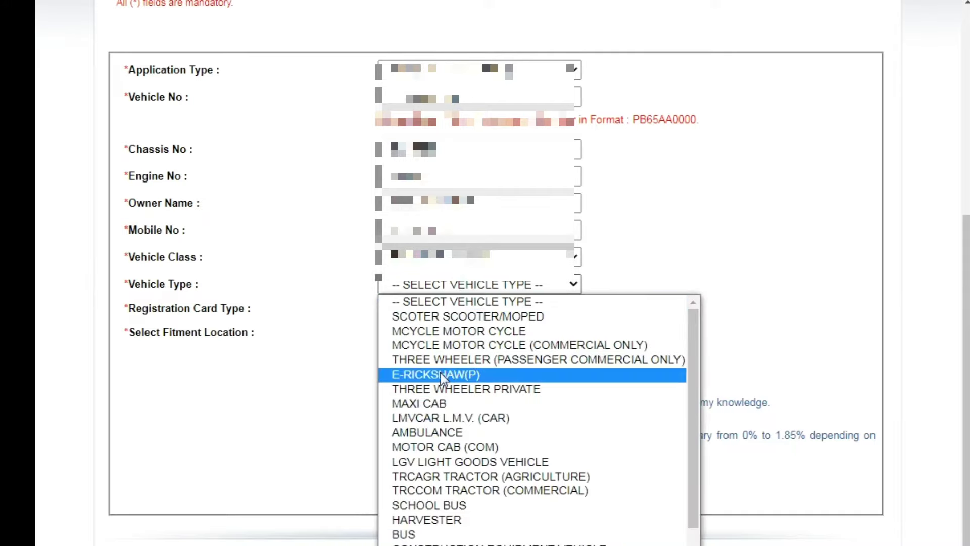
pyautogui.click(428, 332)
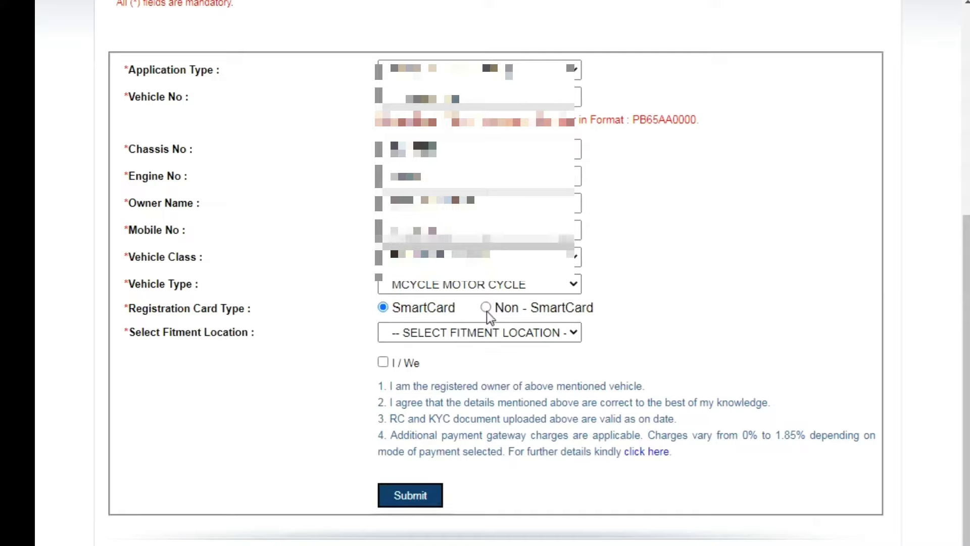
pyautogui.click(485, 308)
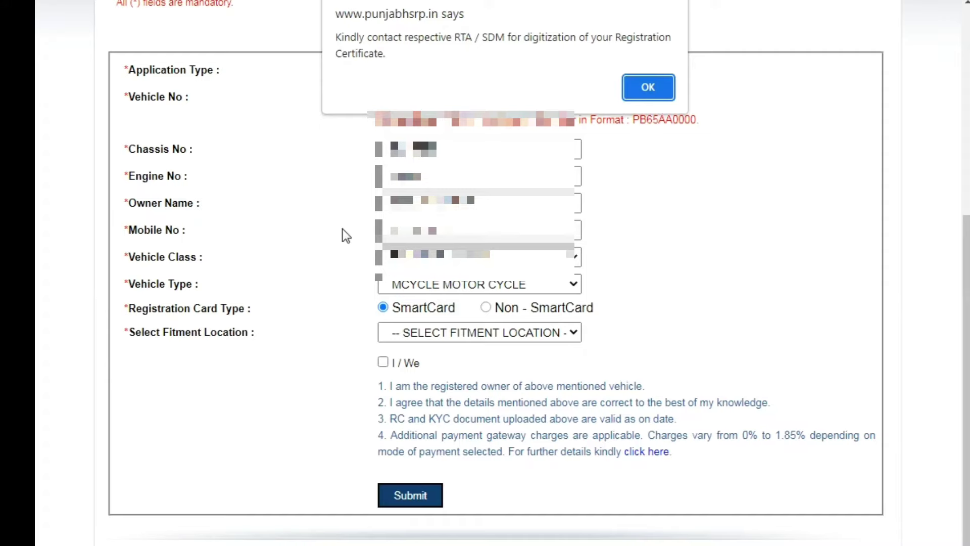
pyautogui.click(638, 77)
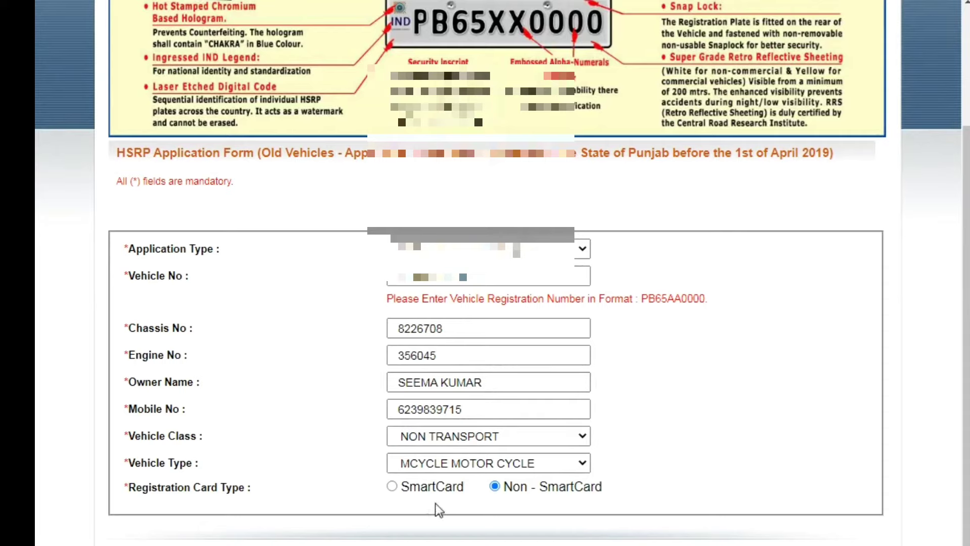
pyautogui.click(393, 487)
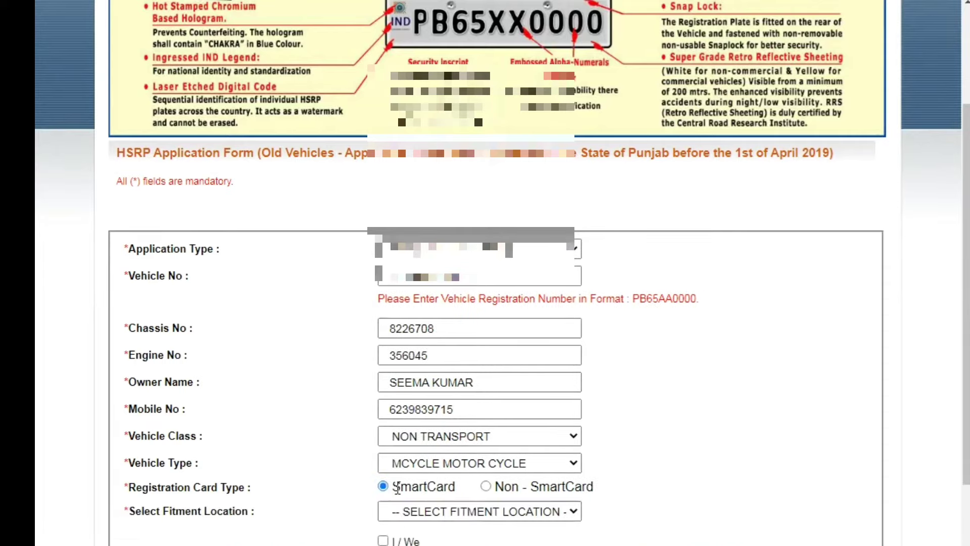
pyautogui.scroll(-4, 629, 352)
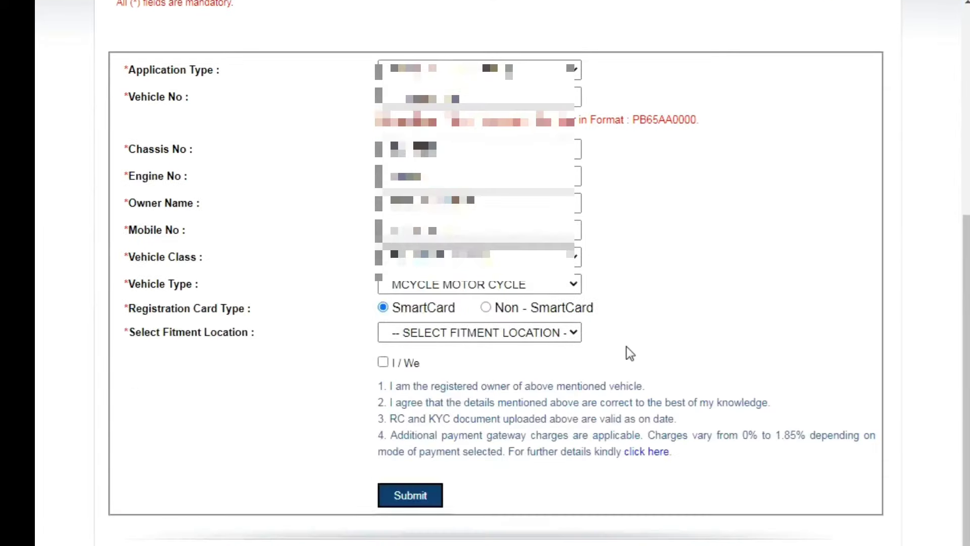
pyautogui.click(449, 335)
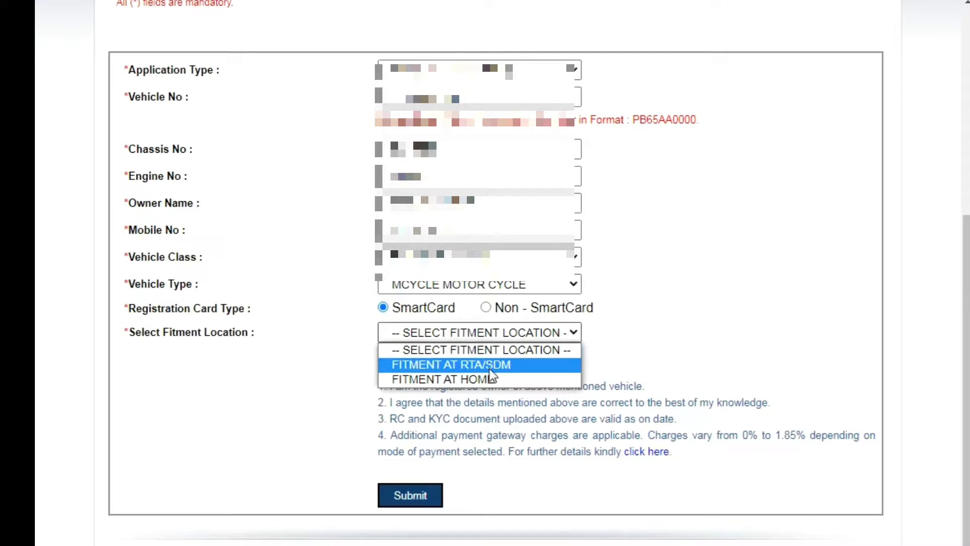
# - Choose fitment at an RTA/SDM office and try JALANDHAR as the RTA/SDM
pyautogui.click(439, 365)
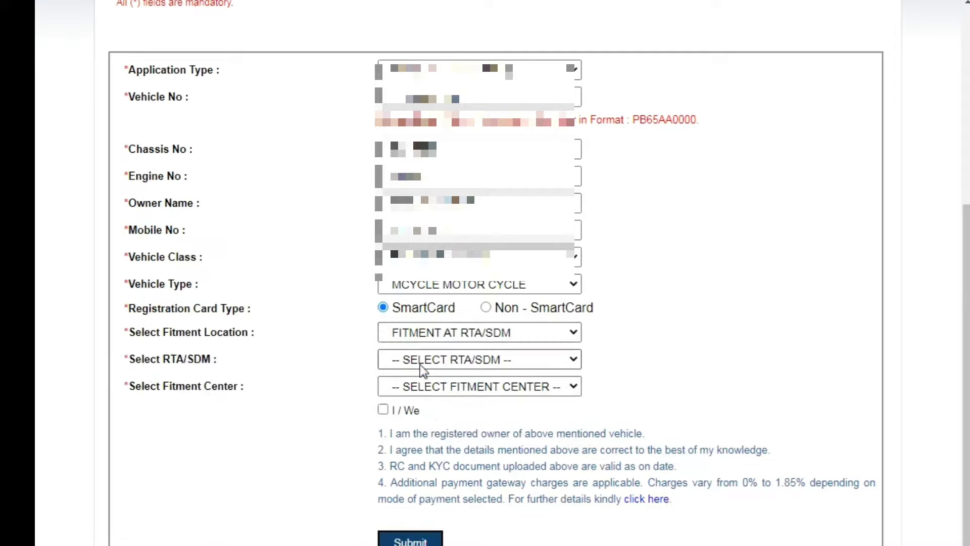
pyautogui.click(437, 360)
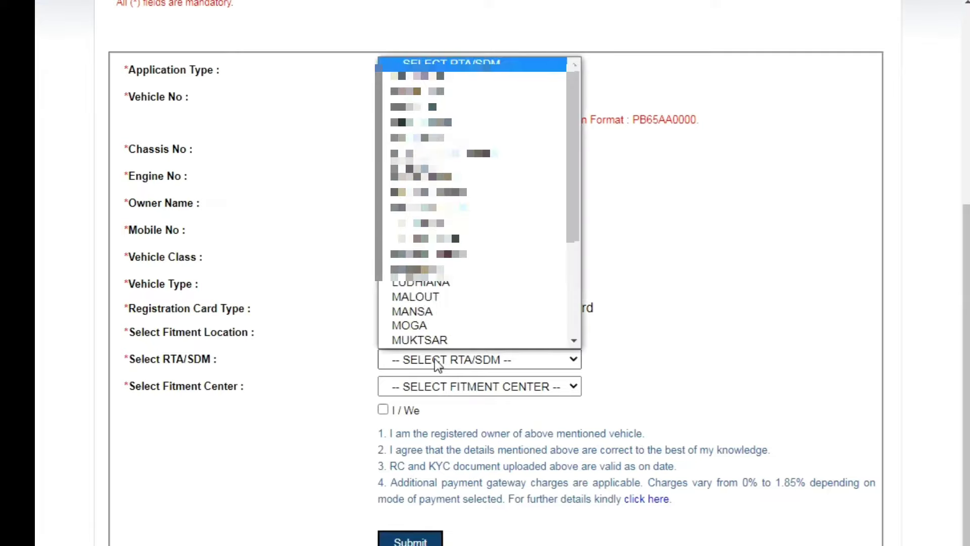
pyautogui.scroll(-1, 486, 132)
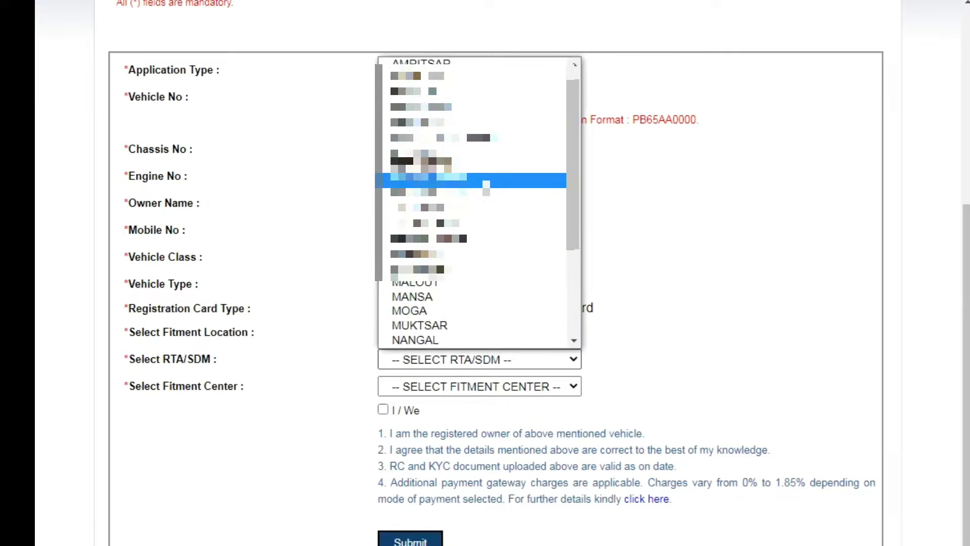
pyautogui.scroll(1, 486, 101)
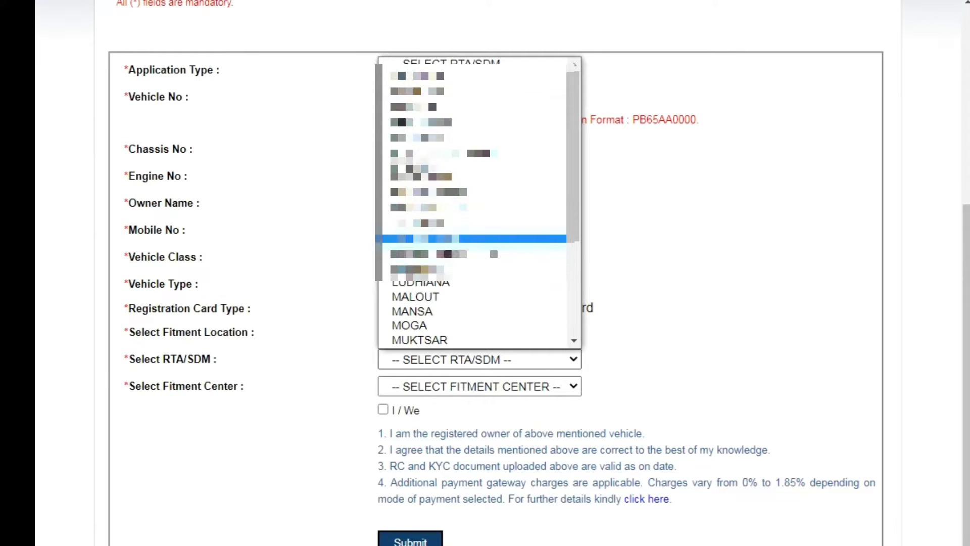
pyautogui.click(492, 238)
pyautogui.click(461, 387)
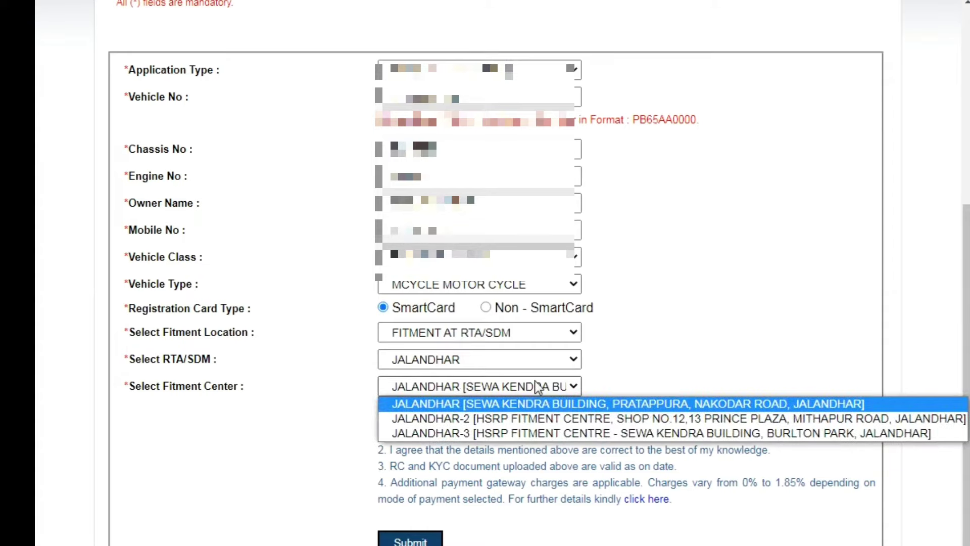
# - Switch the RTA/SDM via GURDASPUR to FARIDKOT and keep its Mini Secretariat fitment centre
pyautogui.click(495, 358)
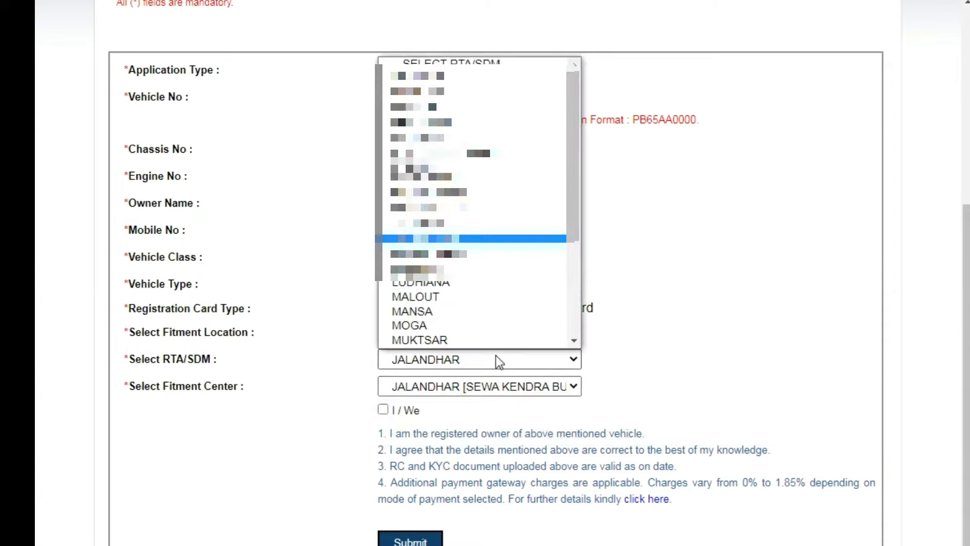
pyautogui.click(429, 195)
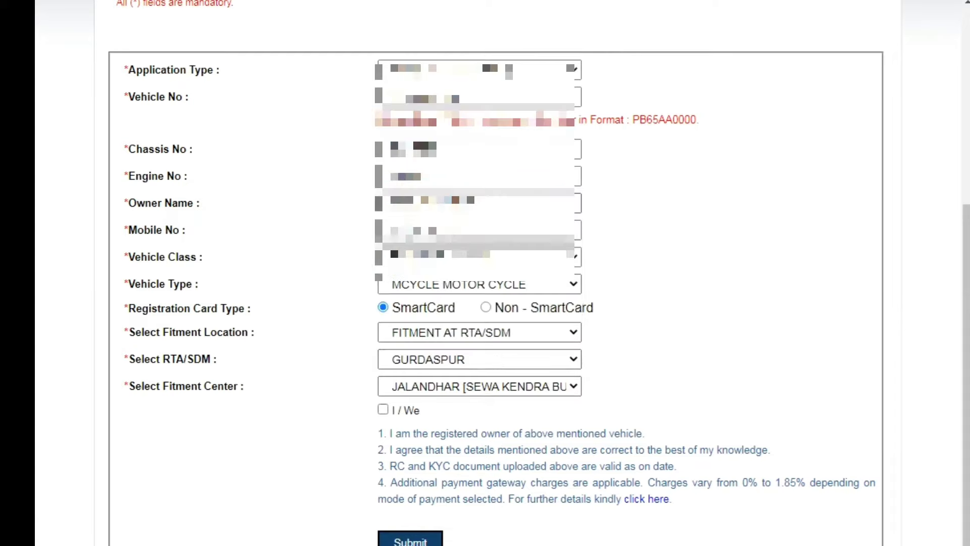
pyautogui.click(444, 395)
pyautogui.click(445, 396)
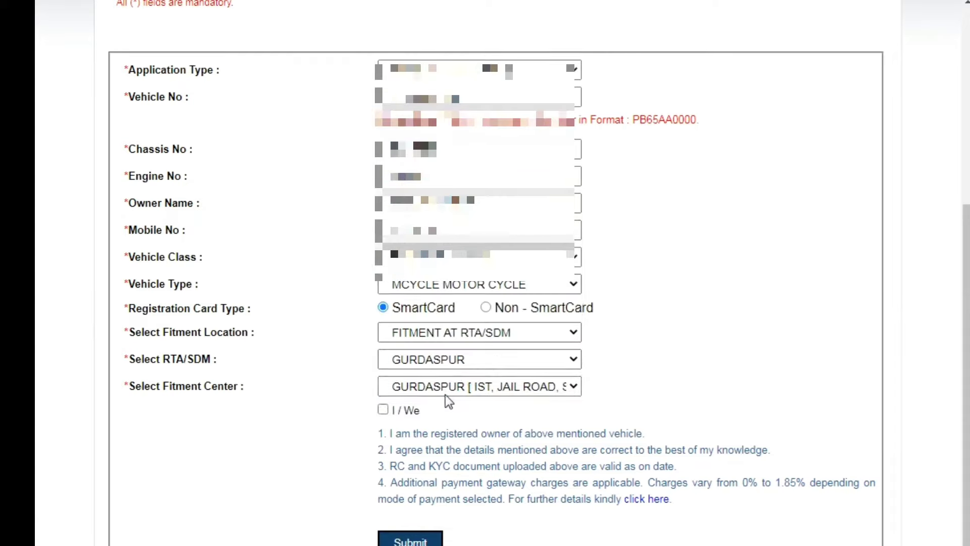
pyautogui.click(466, 360)
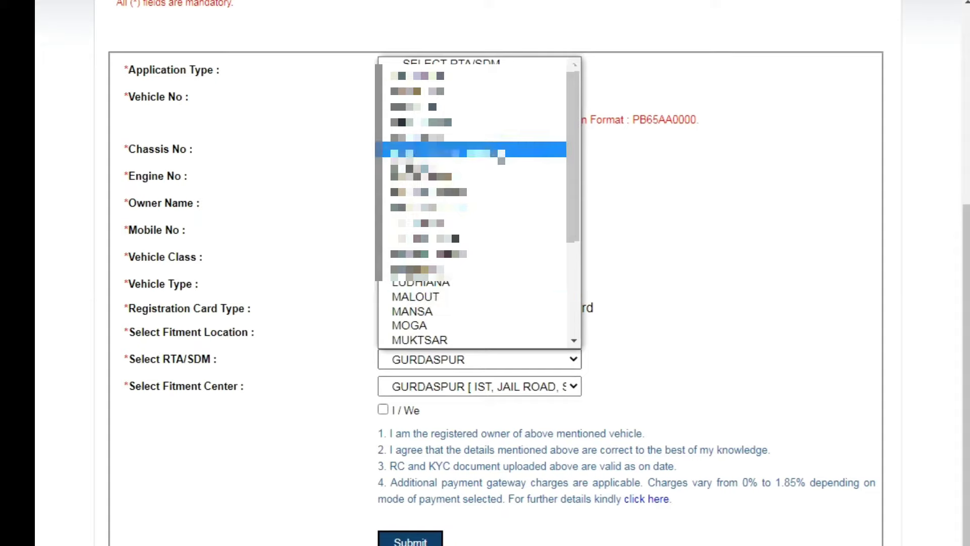
pyautogui.click(475, 153)
pyautogui.click(439, 385)
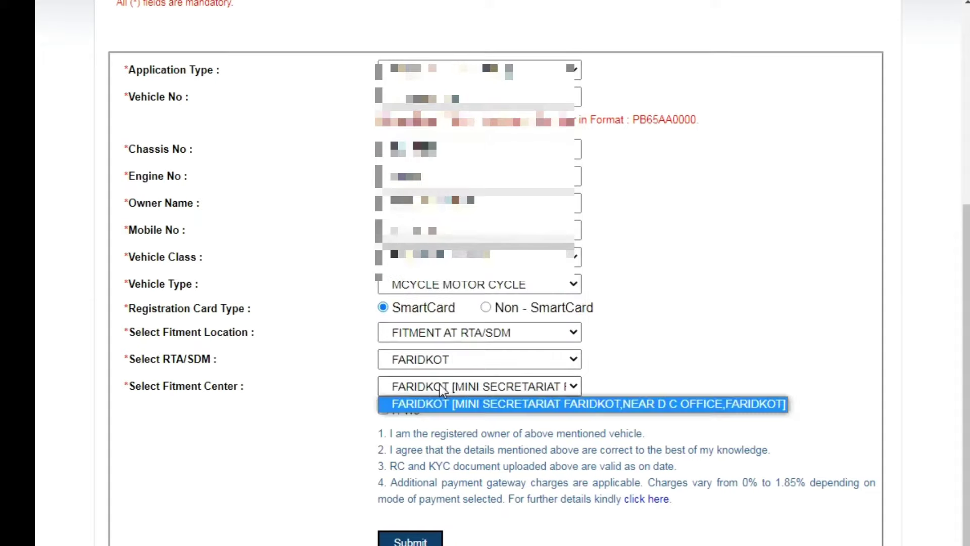
pyautogui.click(439, 385)
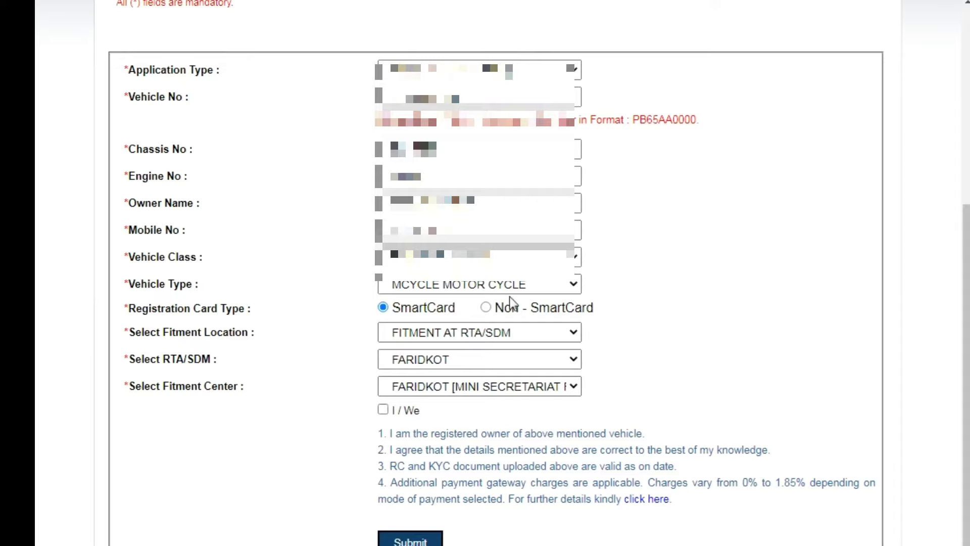
# - Switch fitment to home, enter the house number and landmark, and browse the districts
pyautogui.click(489, 332)
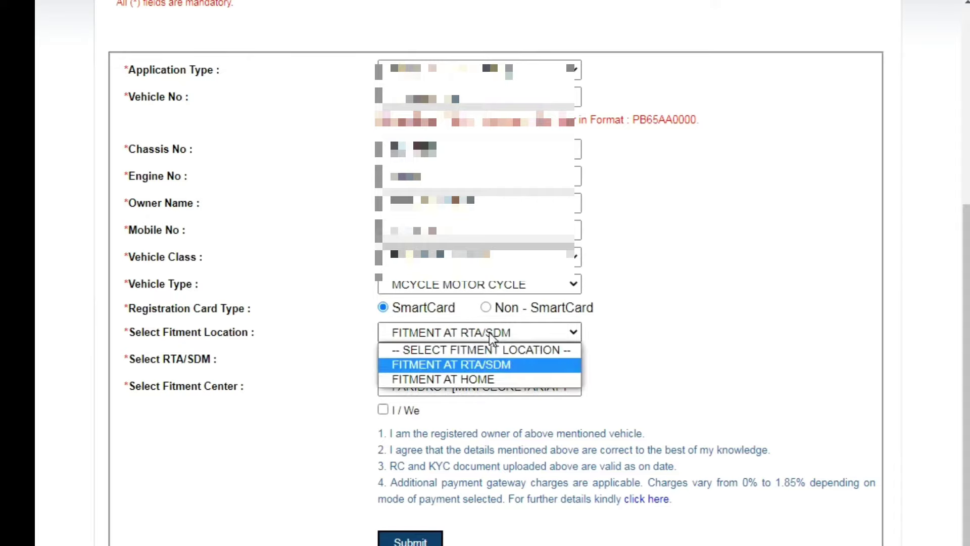
pyautogui.click(493, 379)
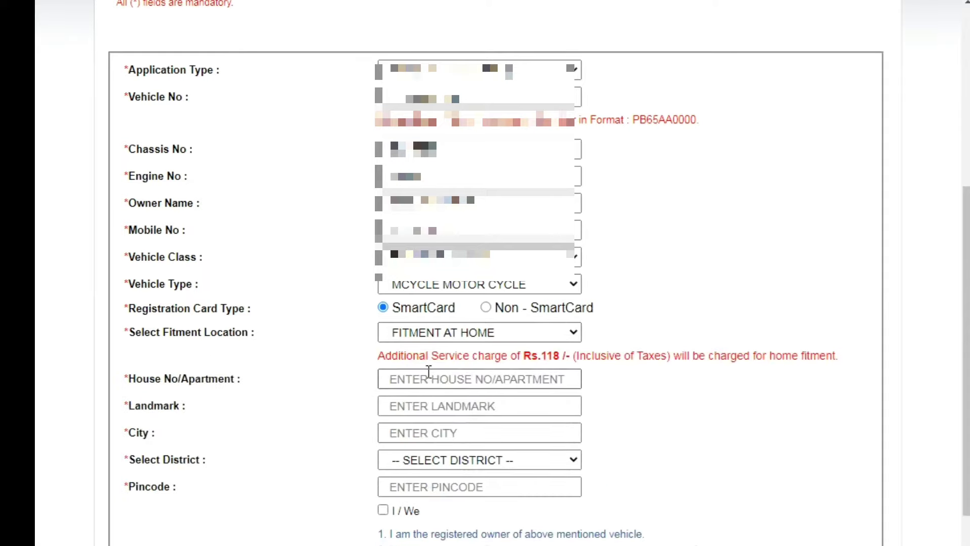
pyautogui.scroll(-2, 428, 371)
pyautogui.click(487, 292)
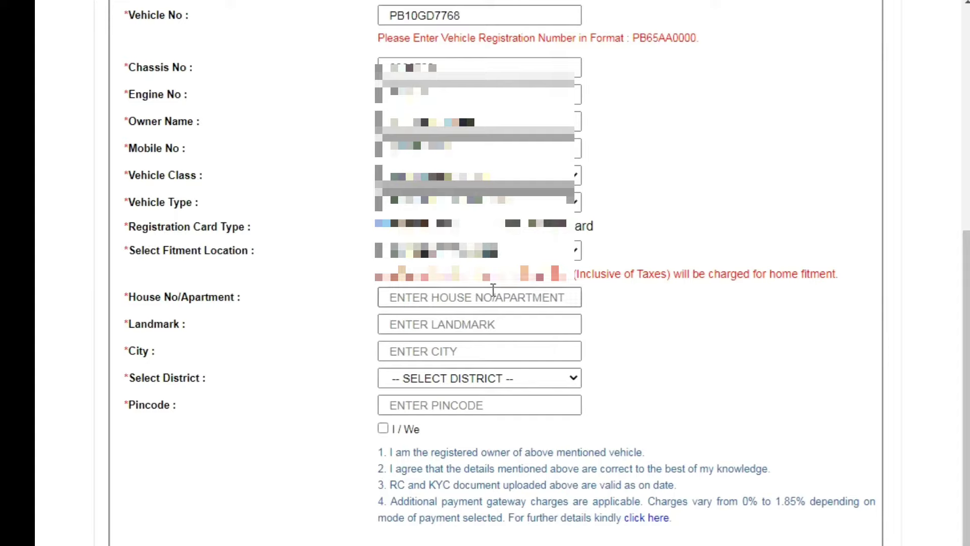
pyautogui.click(423, 379)
pyautogui.click(420, 383)
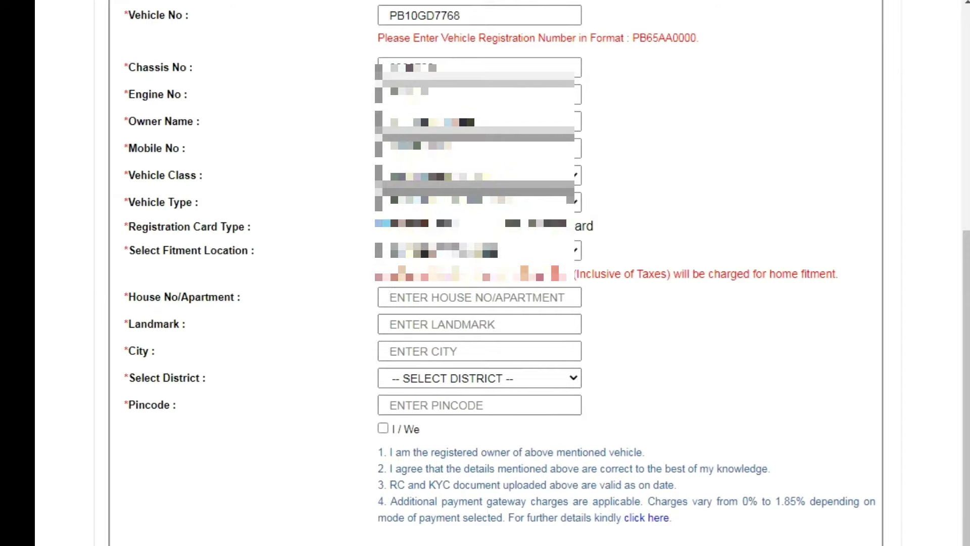
pyautogui.scroll(1, 566, 386)
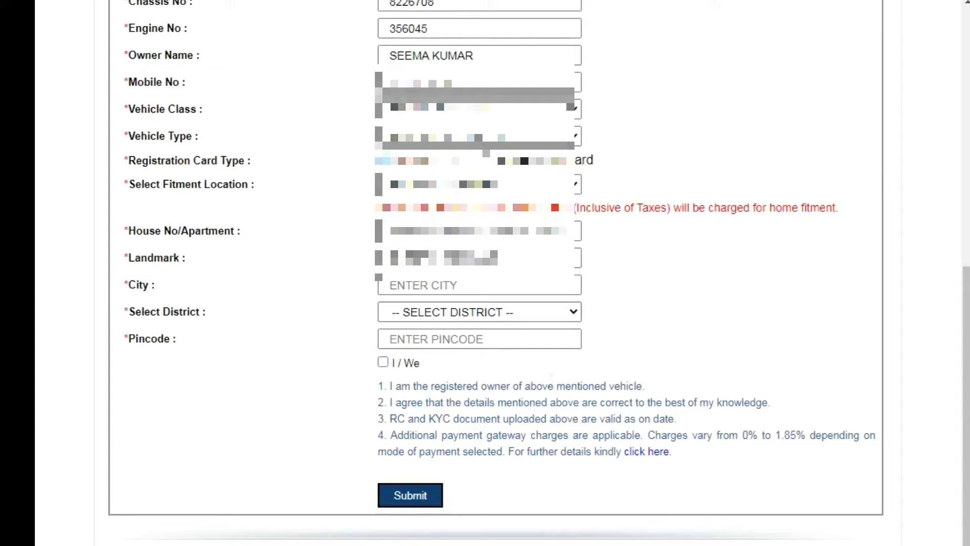
pyautogui.doubleClick(540, 203)
pyautogui.click(475, 184)
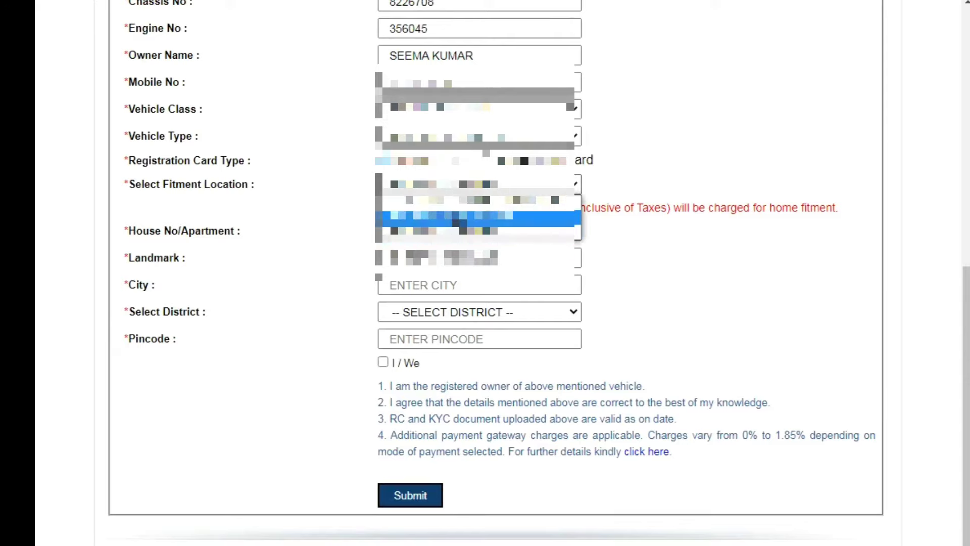
# - Revert fitment to RTA/SDM FARIDKOT, tick the declaration, and submit the application
pyautogui.click(462, 217)
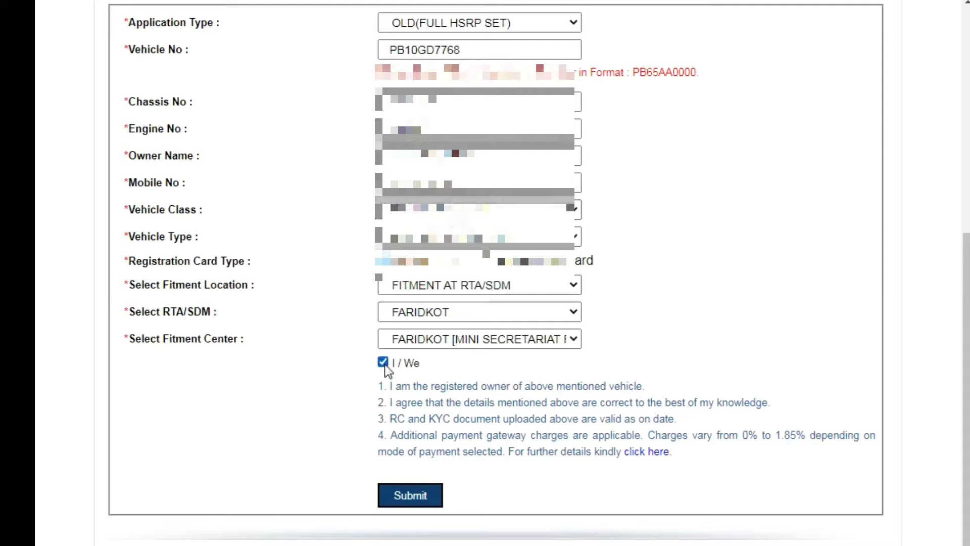
pyautogui.click(430, 496)
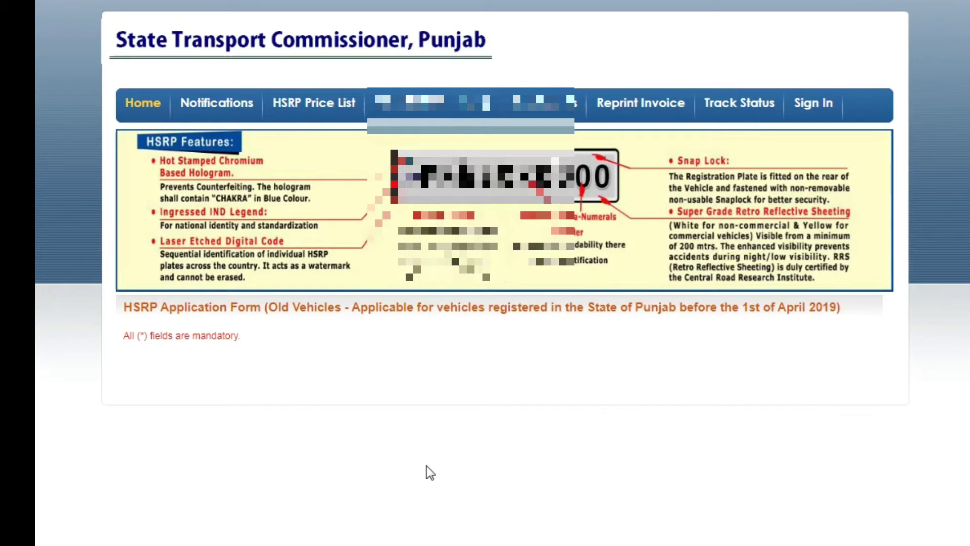
# - Book 10 JUN 2022 (FRI) in the 11:30 AM-01:30 PM slot and proceed to pay ₹181.72
pyautogui.scroll(-2, 453, 310)
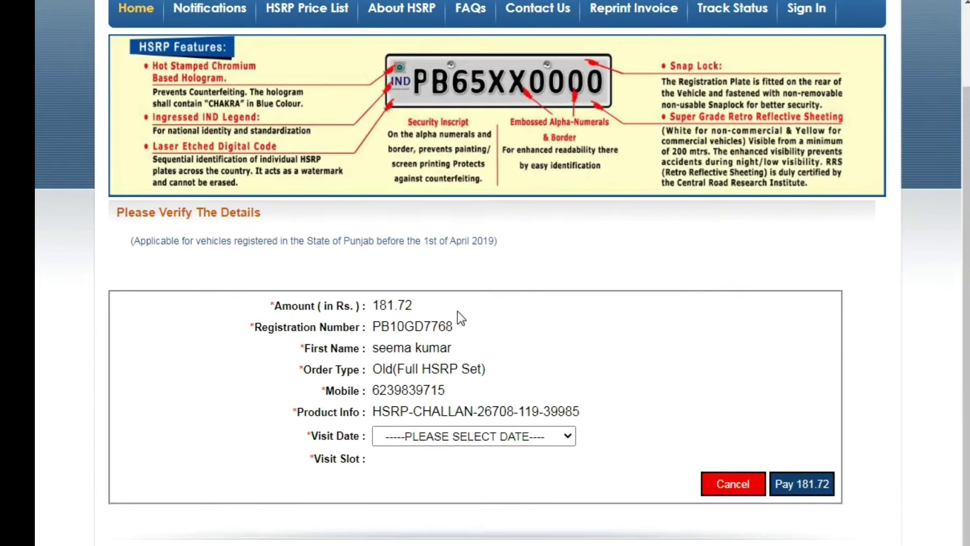
pyautogui.click(456, 435)
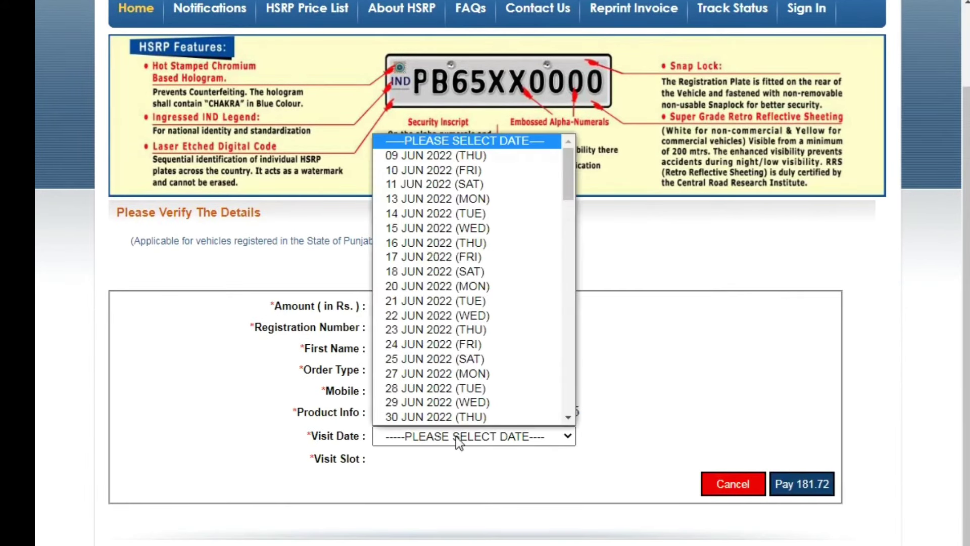
pyautogui.click(441, 168)
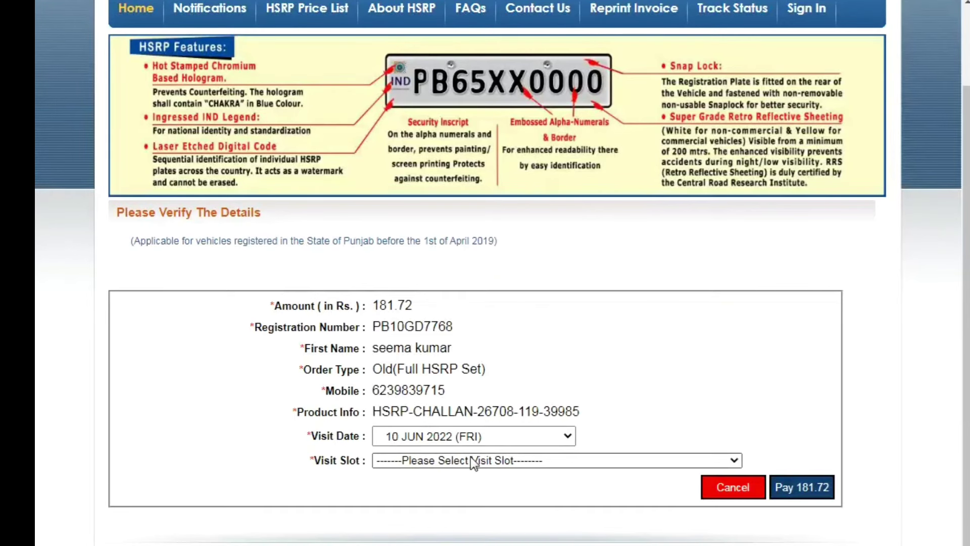
pyautogui.click(471, 458)
pyautogui.click(433, 502)
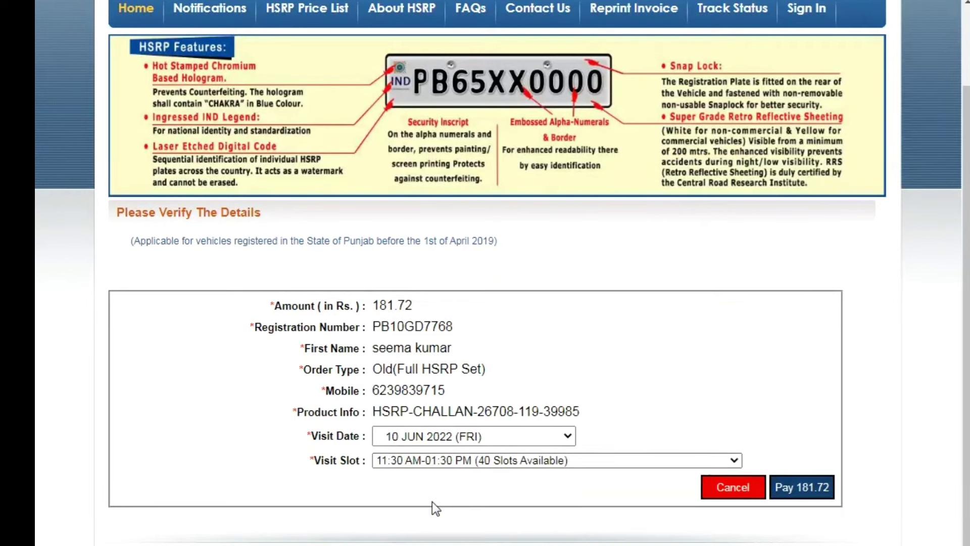
pyautogui.click(803, 487)
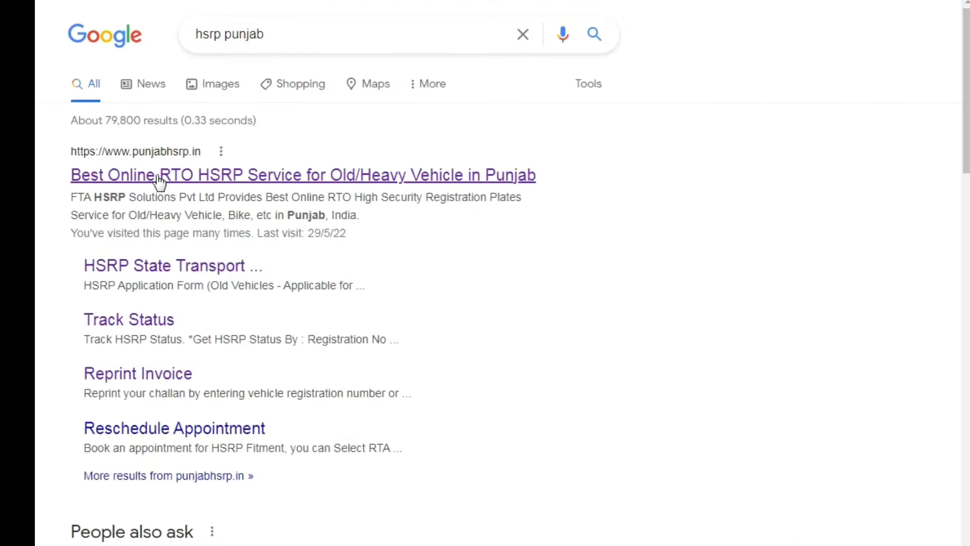
# - Open punjabhsrp.in from the results, dismiss the advisory, and go to Reprint Invoice
pyautogui.click(158, 179)
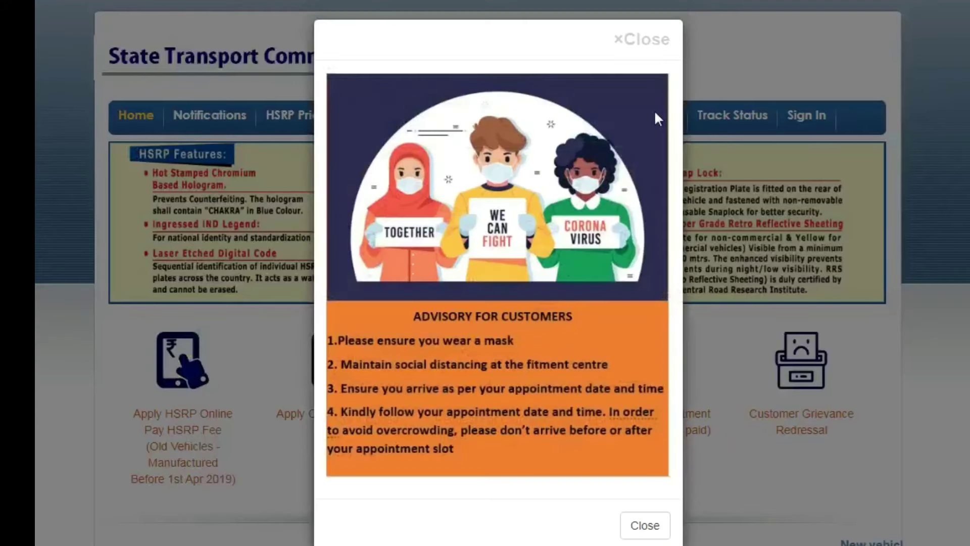
pyautogui.click(640, 523)
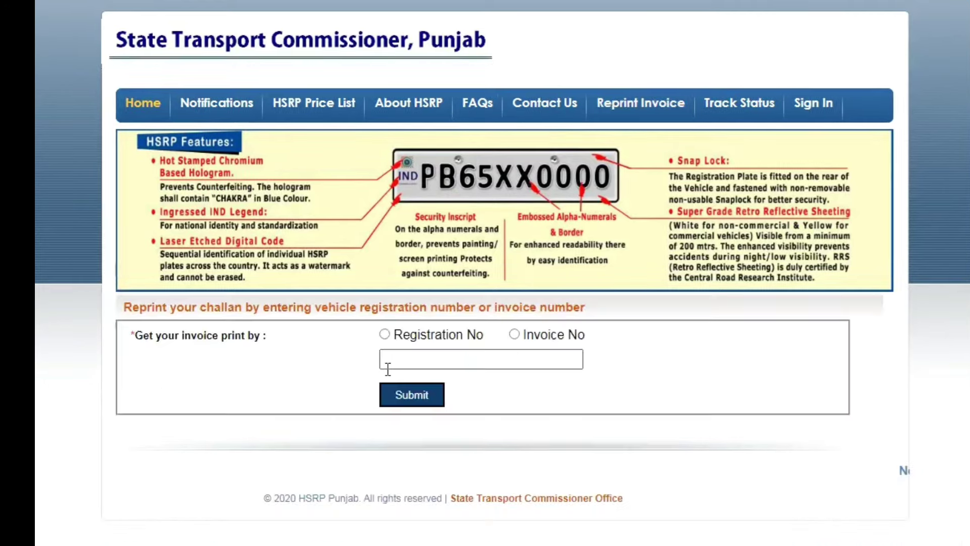
# - Look up the challan by Registration No using the vehicle's registration number
pyautogui.click(385, 334)
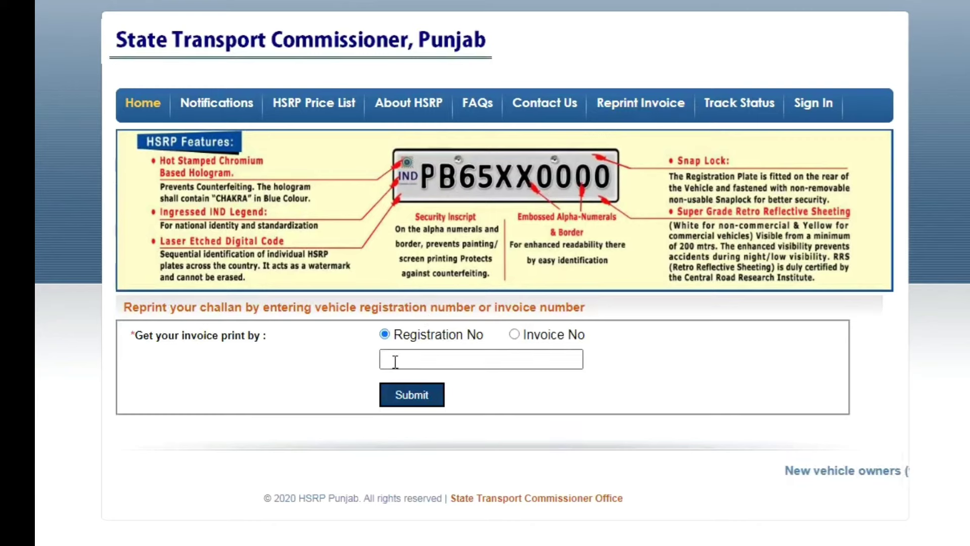
pyautogui.click(394, 361)
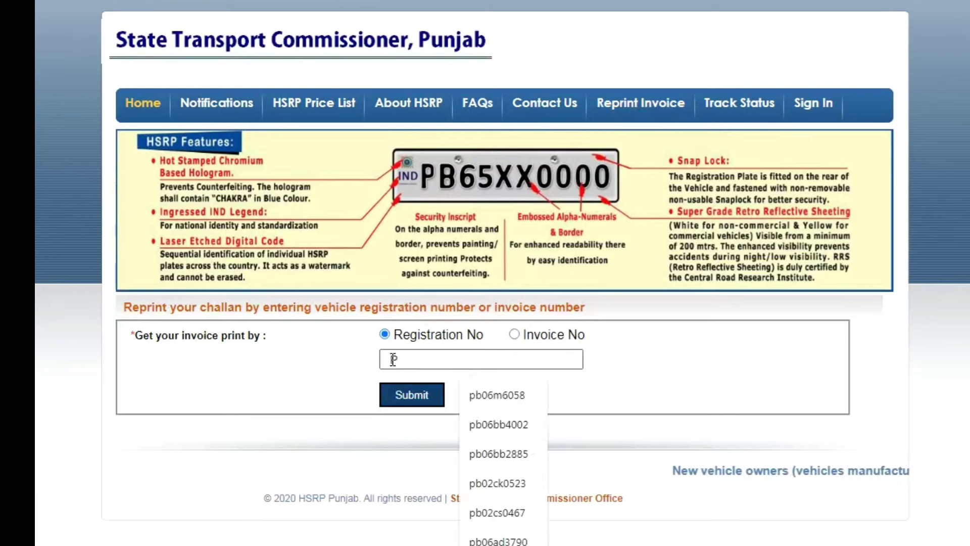
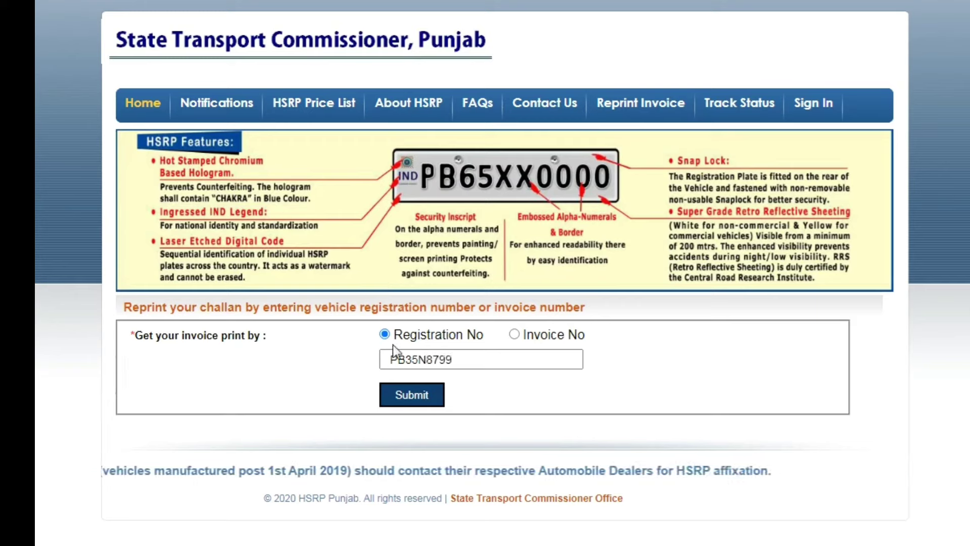
pyautogui.click(410, 397)
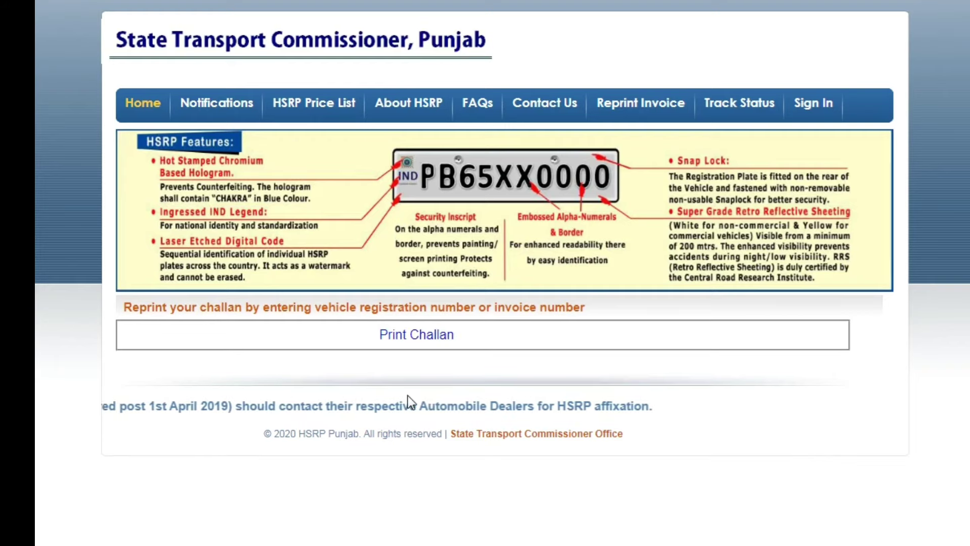
# - From Print Challan, choose lookup by Registration No and enter the vehicle's registration number from the suggestion
pyautogui.click(417, 337)
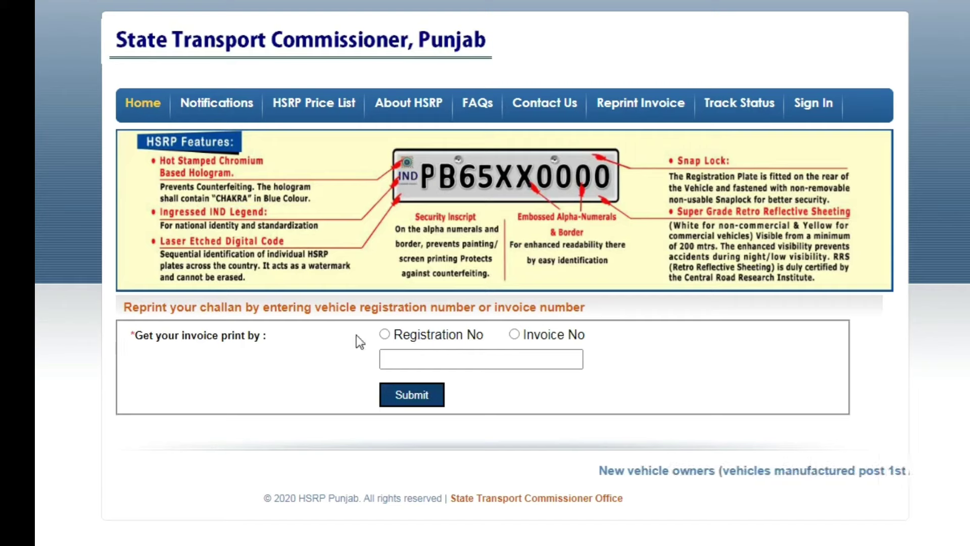
pyautogui.click(384, 334)
pyautogui.click(388, 357)
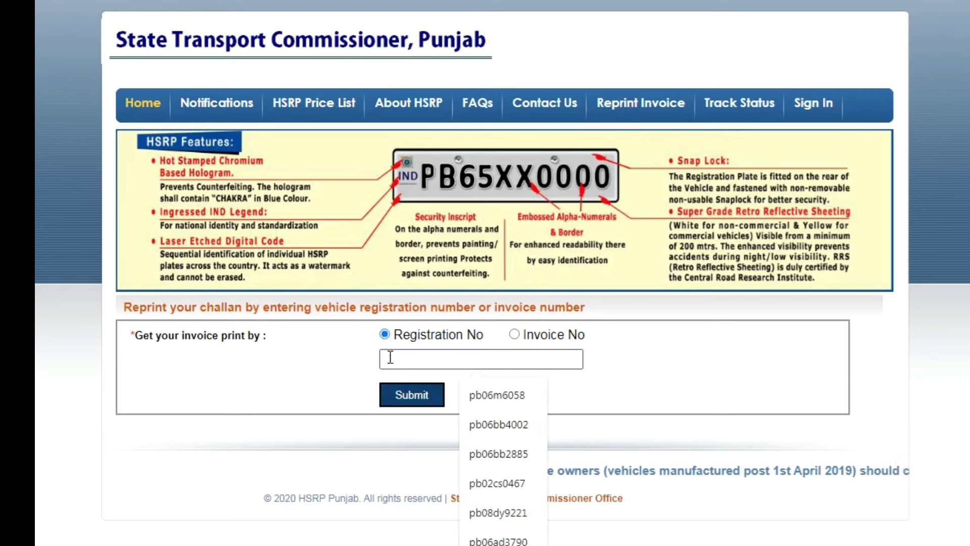
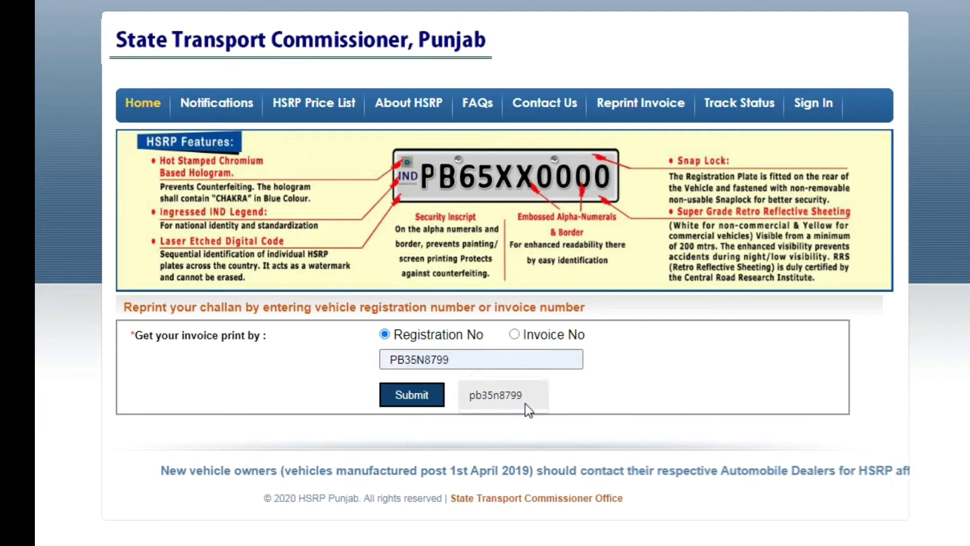
pyautogui.click(525, 404)
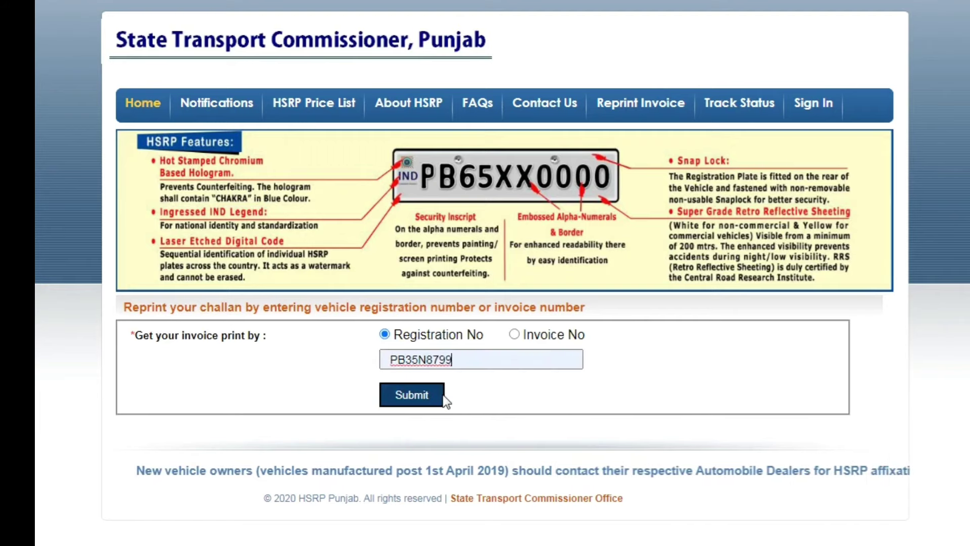